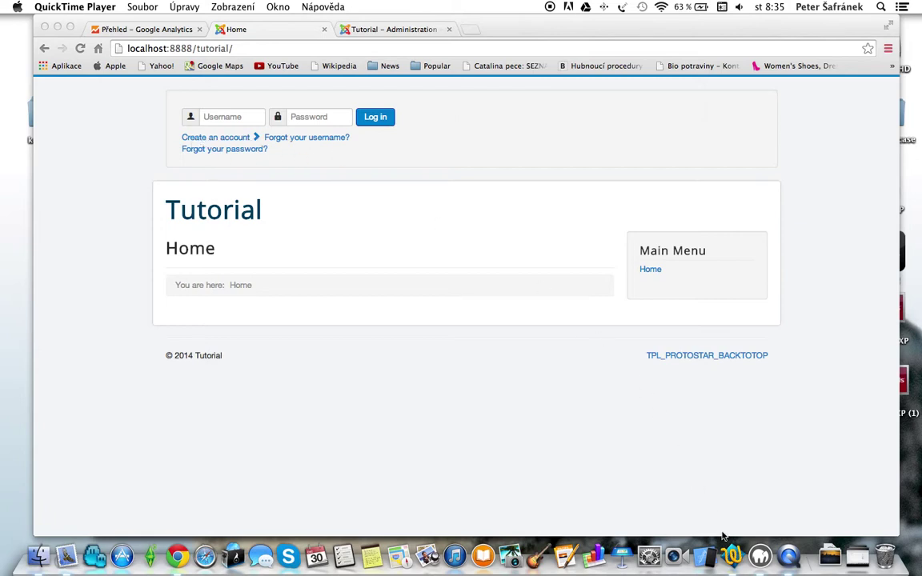
Change the div.mylogin width from 42% to 45% in template.css, save, and reload the site.
{"action": "left_click", "coordinate": [732, 554]}
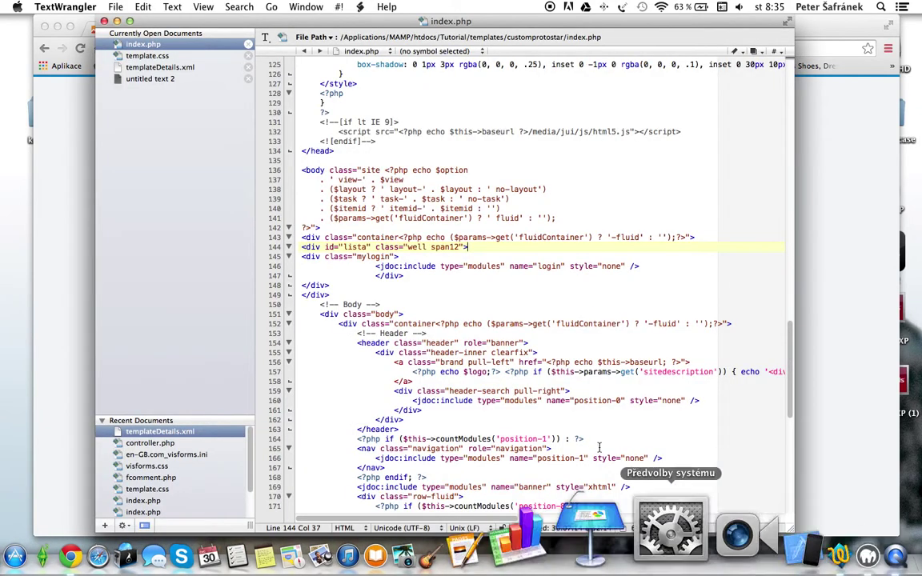
{"action": "left_click", "coordinate": [148, 56]}
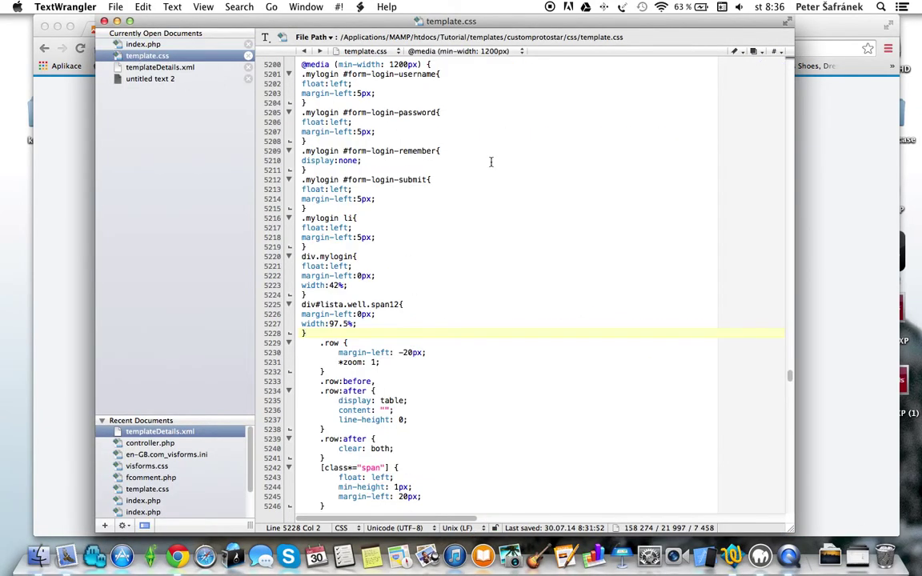
{"action": "scroll", "coordinate": [439, 170], "scroll_direction": "up", "scroll_amount": 2}
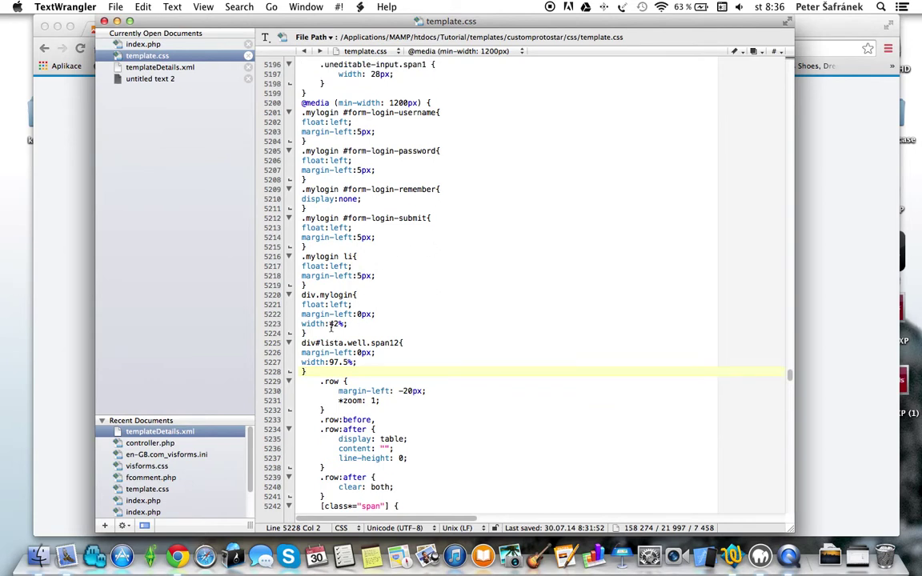
{"action": "double_click", "coordinate": [334, 324]}
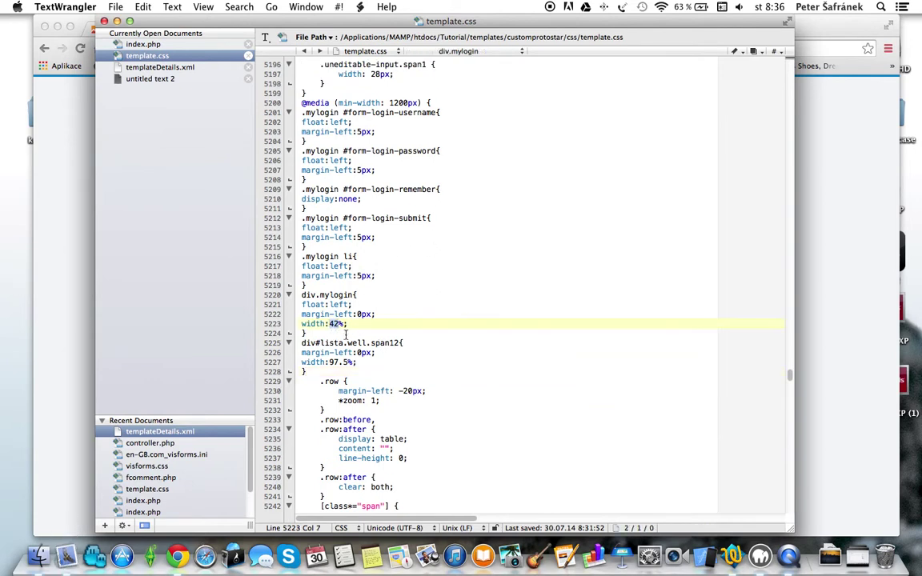
{"action": "left_click", "coordinate": [342, 324]}
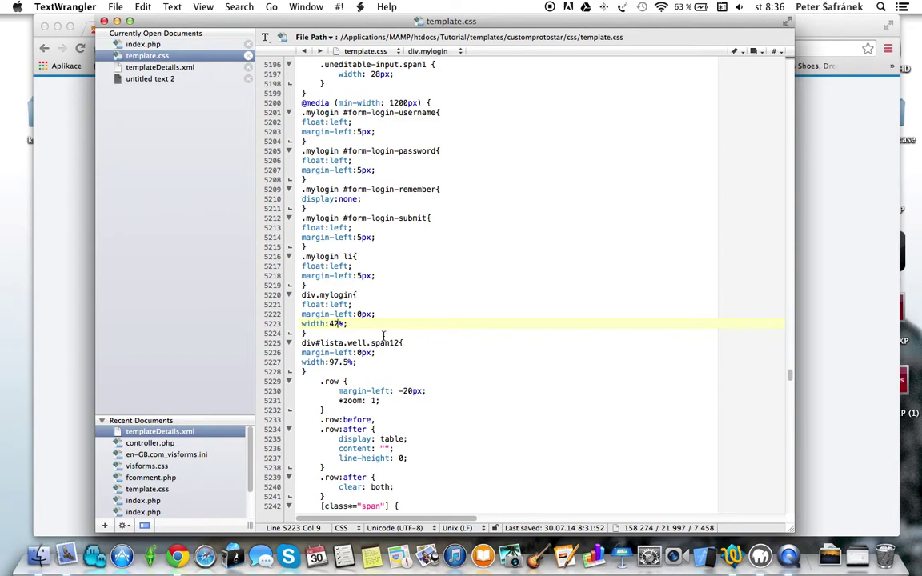
{"action": "key", "text": "BackSpace"}
{"action": "type", "text": "5"}
{"action": "key", "text": "super+s"}
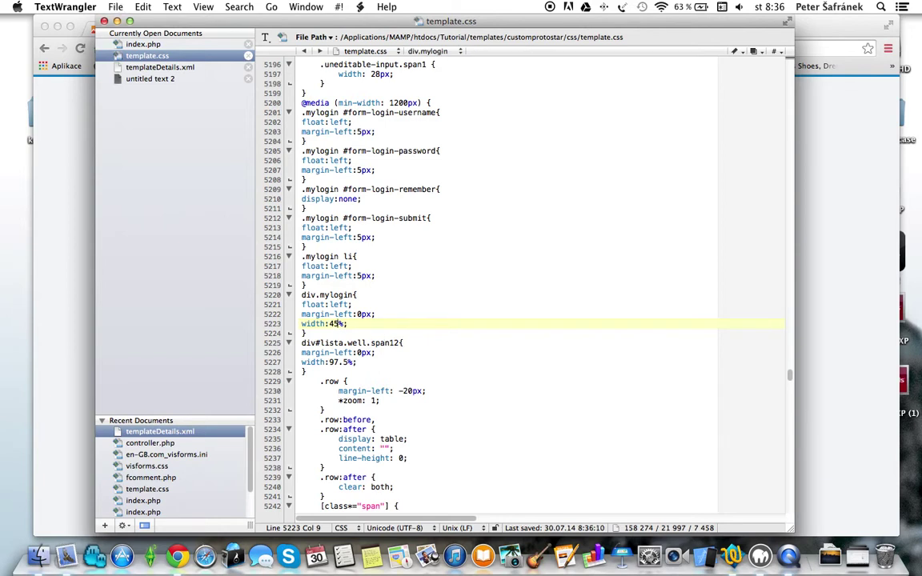
{"action": "left_click", "coordinate": [82, 319]}
{"action": "left_click", "coordinate": [81, 49]}
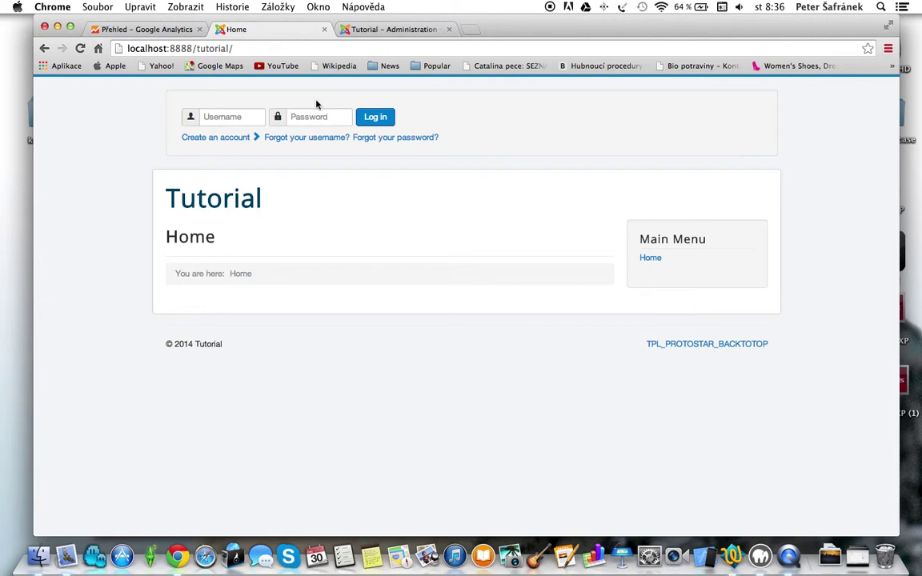
Open Chrome's developer tools and inspect the div#lista login wrapper.
{"action": "left_click", "coordinate": [887, 48]}
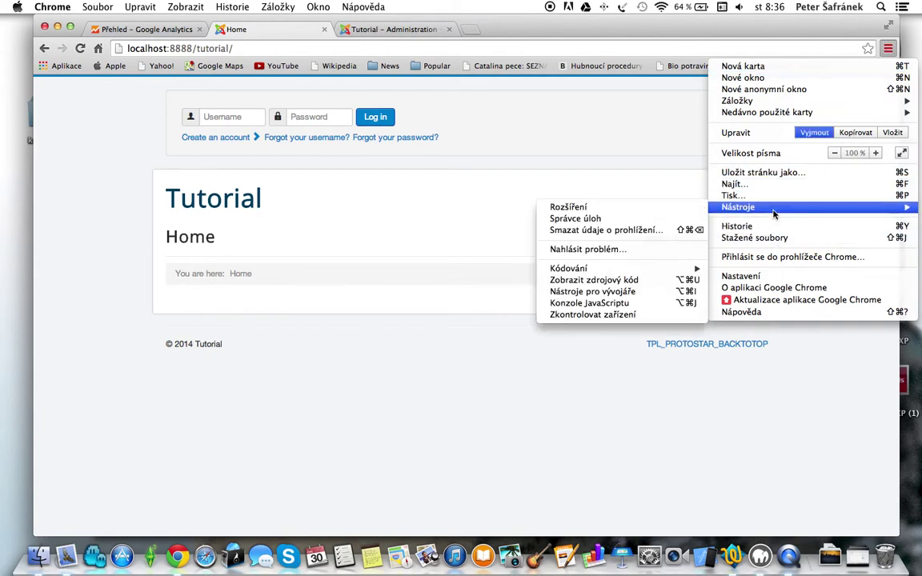
{"action": "mouse_move", "coordinate": [808, 206]}
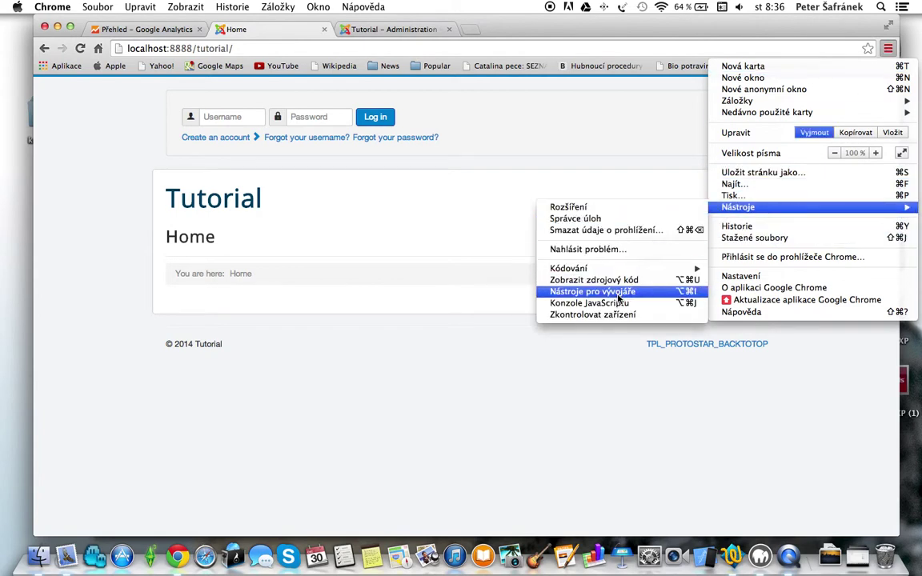
{"action": "left_click", "coordinate": [618, 292]}
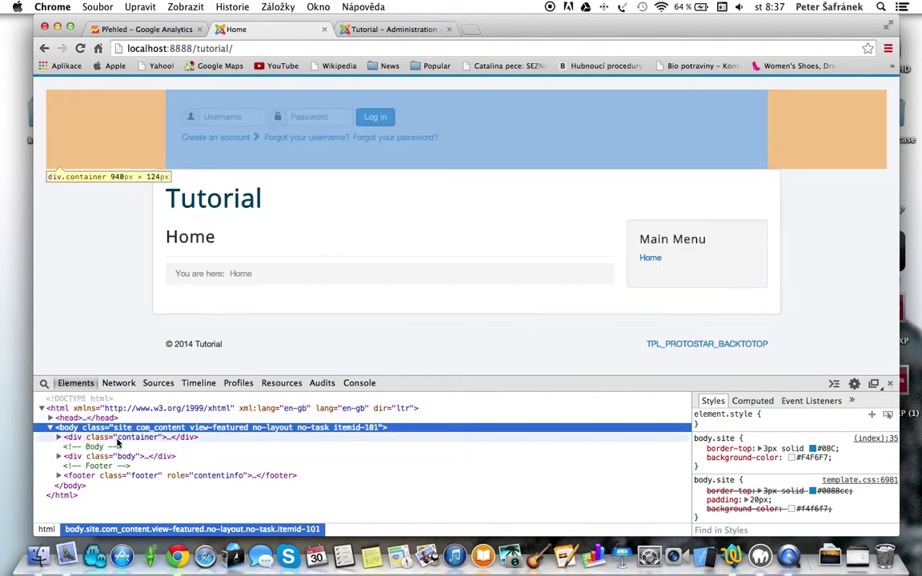
{"action": "left_click", "coordinate": [64, 437]}
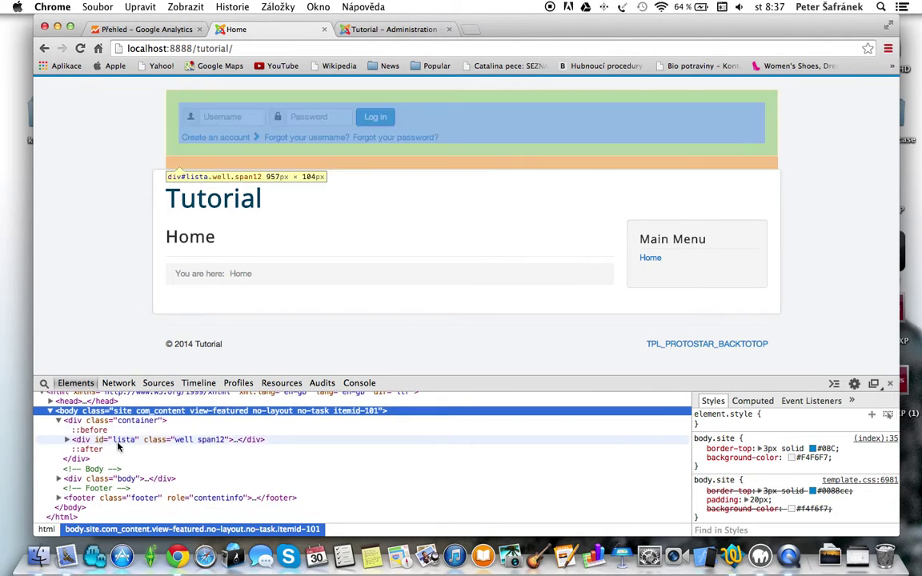
{"action": "left_click", "coordinate": [118, 445]}
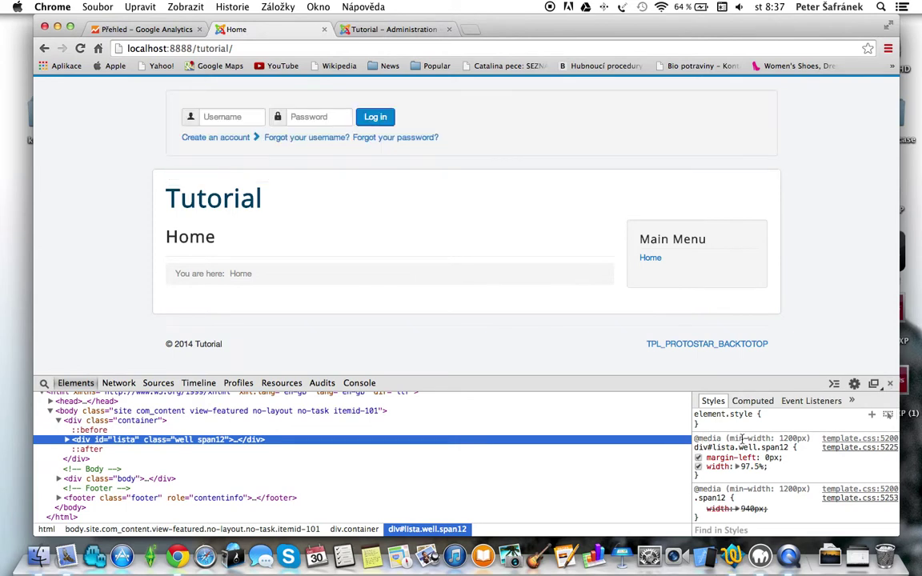
Scroll the Styles pane to the .well rule with 19px padding at template.css line 2117.
{"action": "scroll", "coordinate": [737, 436], "scroll_direction": "down", "scroll_amount": 3}
{"action": "scroll", "coordinate": [738, 436], "scroll_direction": "down", "scroll_amount": 1}
{"action": "scroll", "coordinate": [738, 437], "scroll_direction": "down", "scroll_amount": 1}
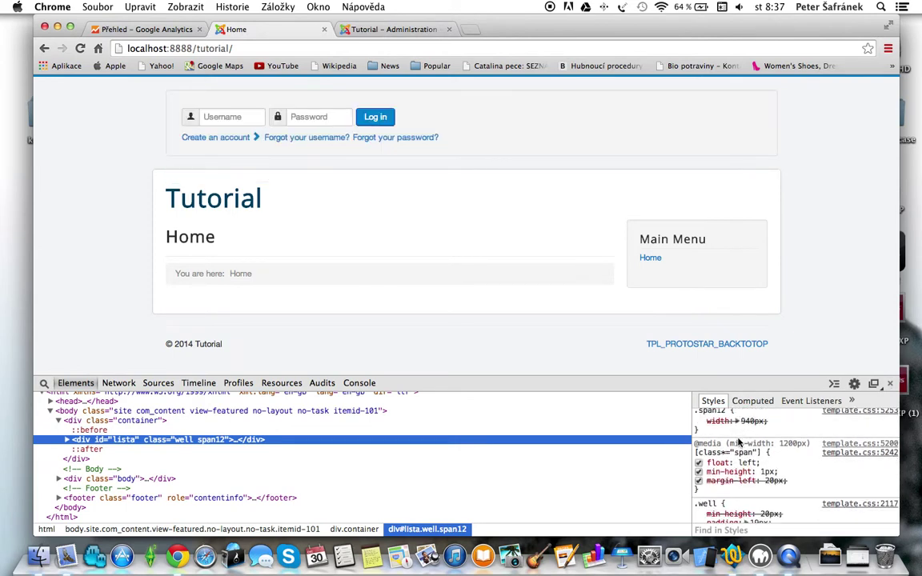
{"action": "scroll", "coordinate": [738, 437], "scroll_direction": "down", "scroll_amount": 1}
{"action": "scroll", "coordinate": [738, 439], "scroll_direction": "down", "scroll_amount": 1}
{"action": "scroll", "coordinate": [738, 439], "scroll_direction": "down", "scroll_amount": 1}
{"action": "scroll", "coordinate": [732, 438], "scroll_direction": "down", "scroll_amount": 1}
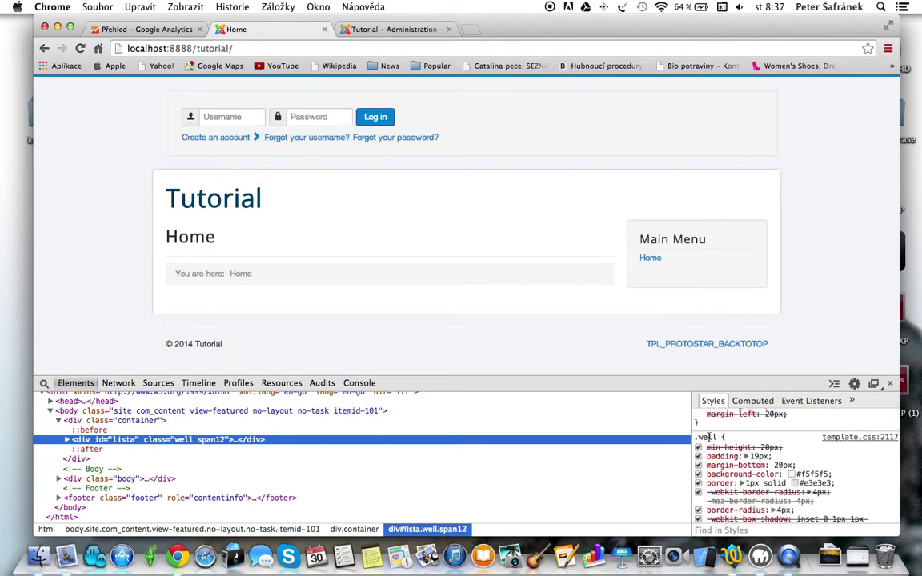
{"action": "scroll", "coordinate": [719, 437], "scroll_direction": "down", "scroll_amount": 2}
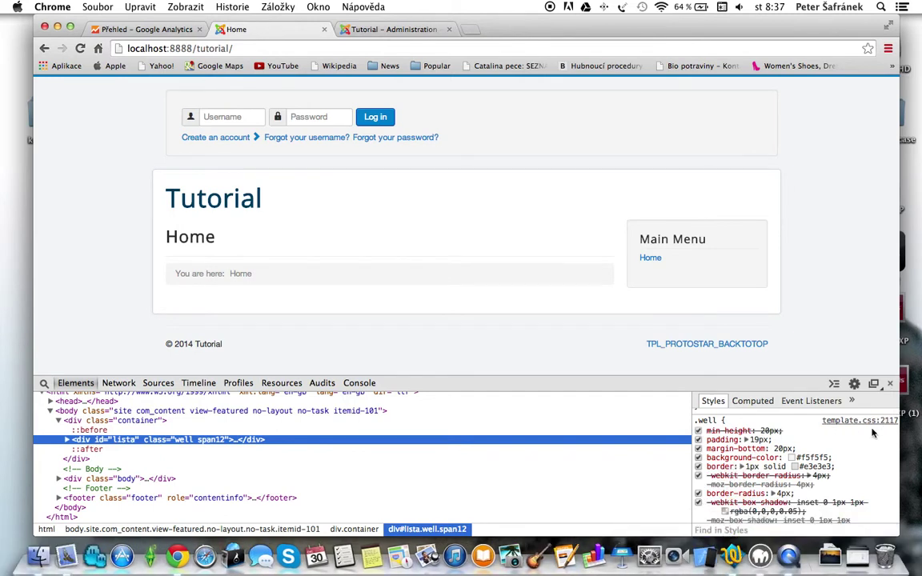
{"action": "left_click", "coordinate": [734, 561]}
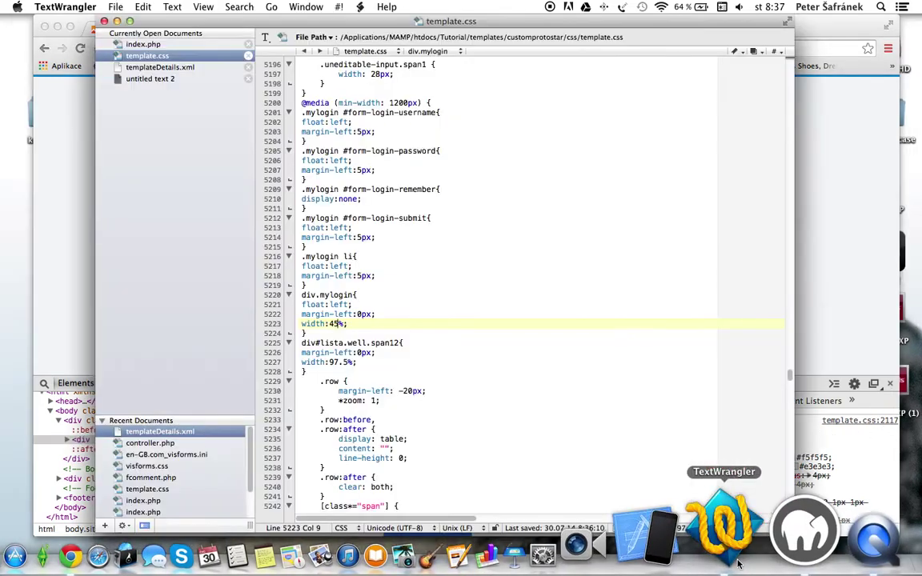
Jump to line 2117 of template.css.
{"action": "scroll", "coordinate": [396, 253], "scroll_direction": "up", "scroll_amount": 1}
{"action": "scroll", "coordinate": [396, 254], "scroll_direction": "up", "scroll_amount": 3}
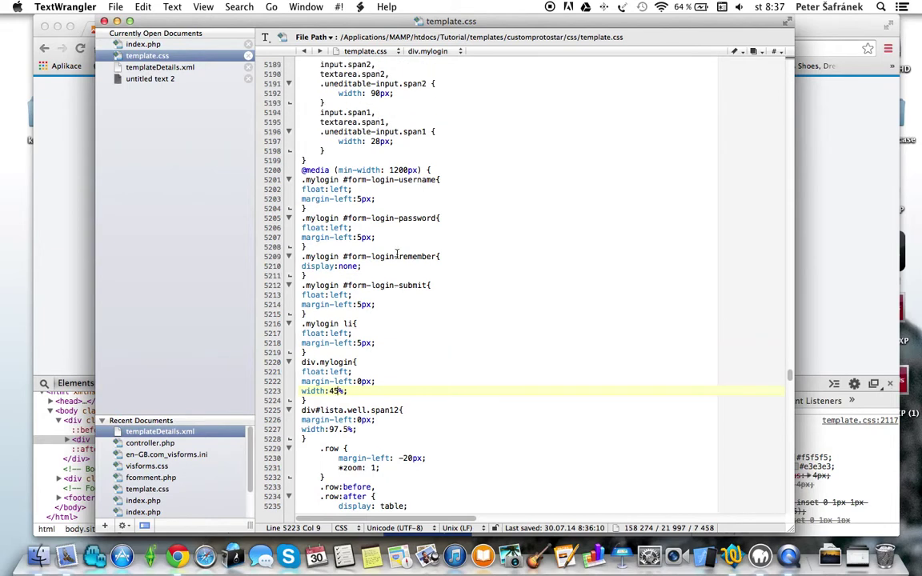
{"action": "scroll", "coordinate": [396, 253], "scroll_direction": "up", "scroll_amount": 2}
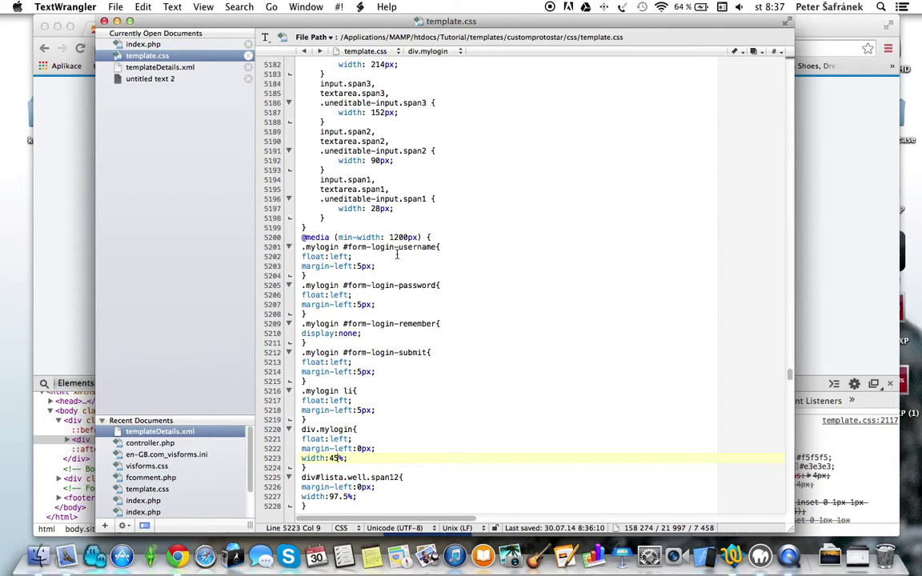
{"action": "key", "text": "super+j"}
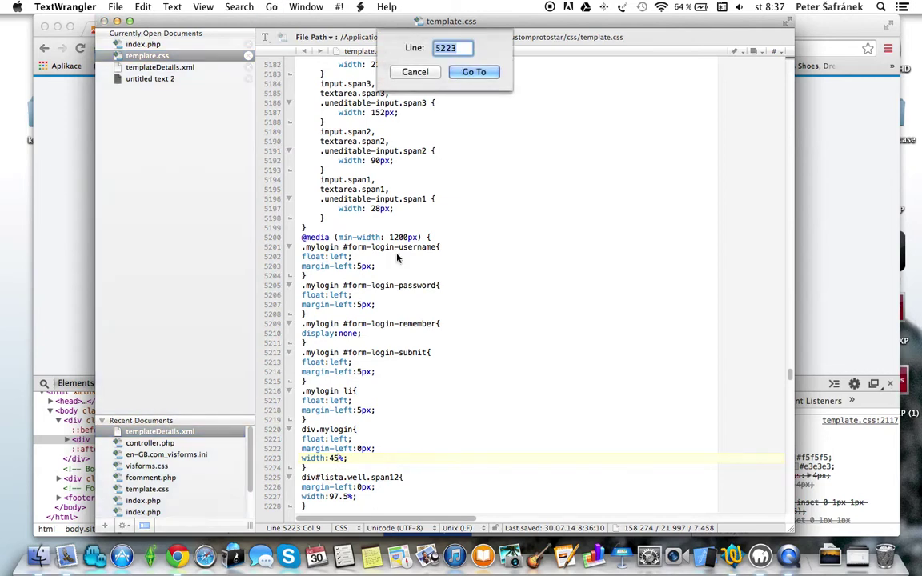
{"action": "type", "text": "2117"}
{"action": "key", "text": "Return"}
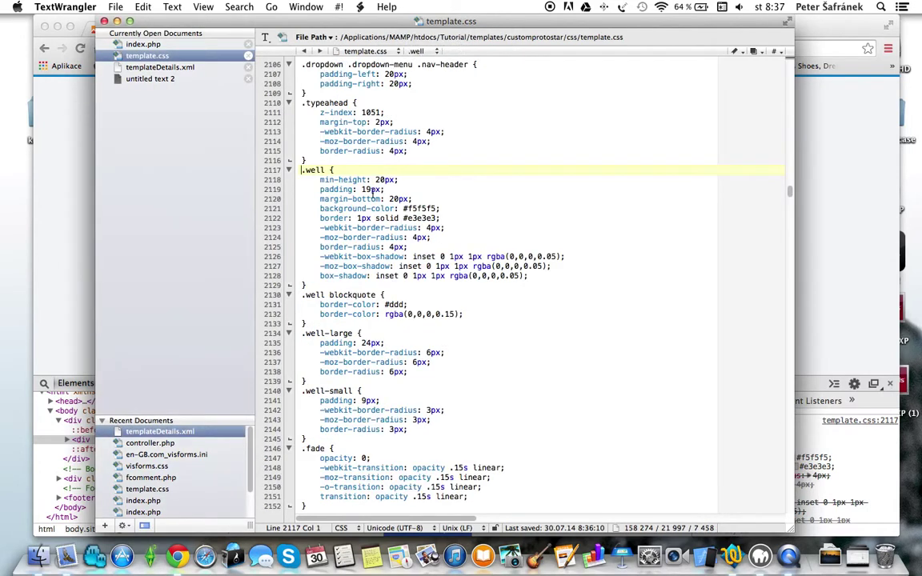
Change the .well padding from 19px to 10px, save, and reload the site.
{"action": "key", "text": "Down"}
{"action": "key", "text": "Down"}
{"action": "key", "text": "super+Right"}
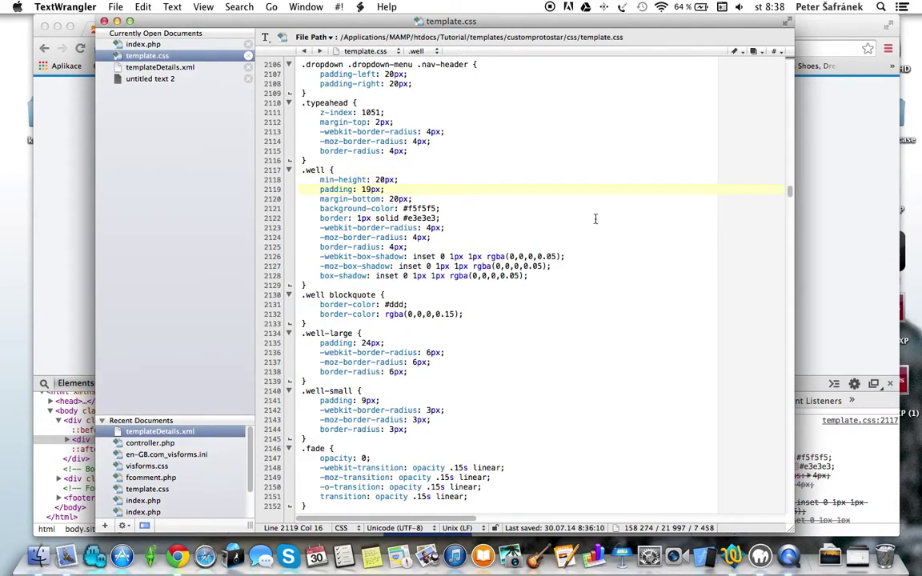
{"action": "key", "text": "BackSpace"}
{"action": "type", "text": "0"}
{"action": "key", "text": "super+s"}
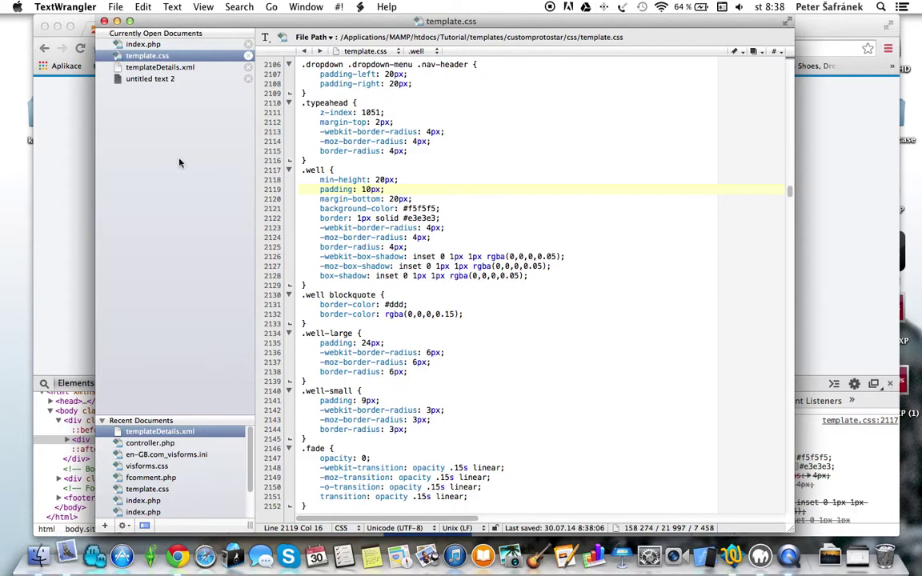
{"action": "left_click", "coordinate": [89, 173]}
{"action": "left_click", "coordinate": [80, 48]}
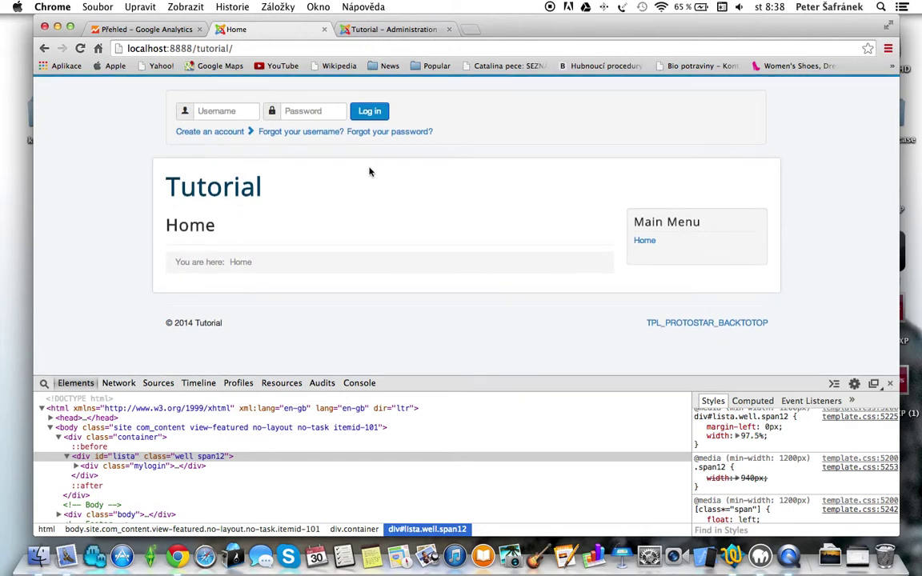
In templateDetails.xml, duplicate the login position line.
{"action": "left_click", "coordinate": [720, 551]}
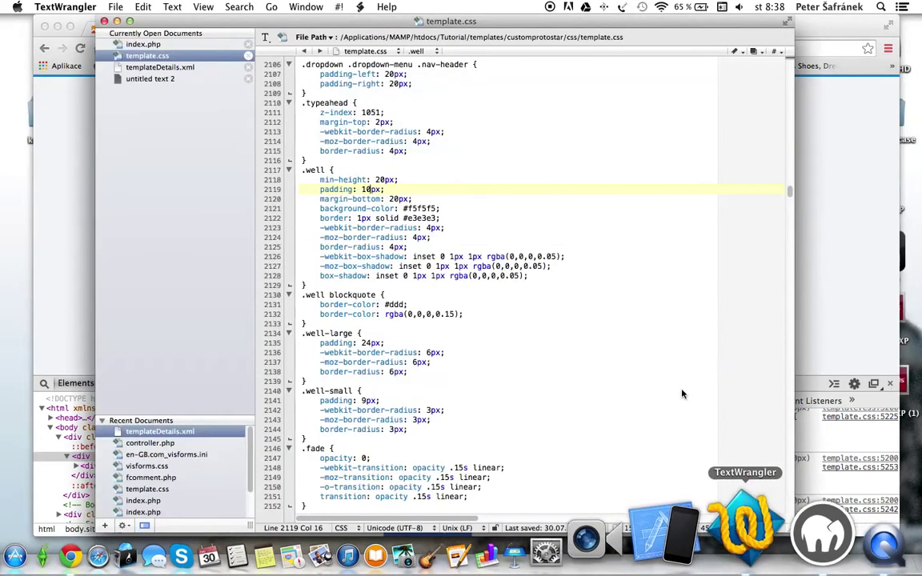
{"action": "left_click", "coordinate": [160, 68]}
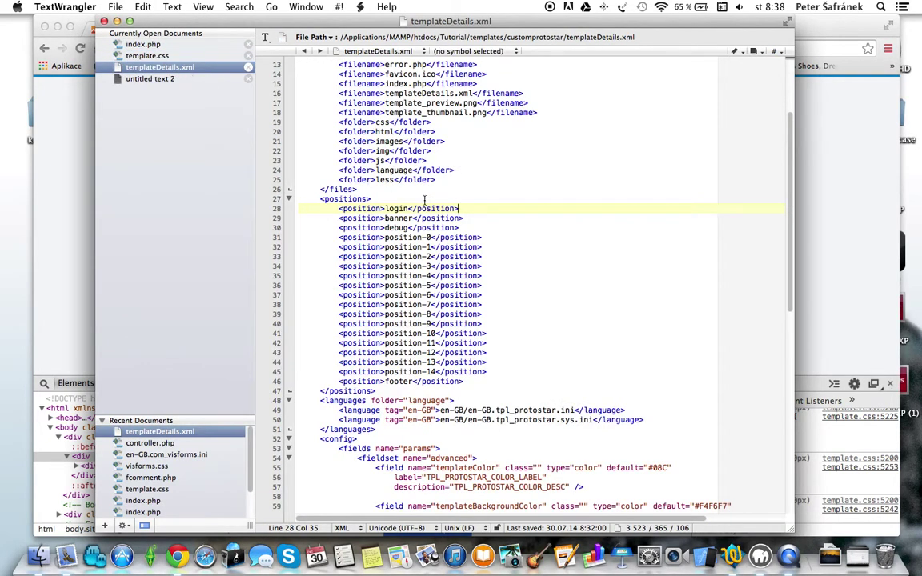
{"action": "left_click_drag", "start_coordinate": [460, 208], "coordinate": [339, 210]}
{"action": "key", "text": "super+c"}
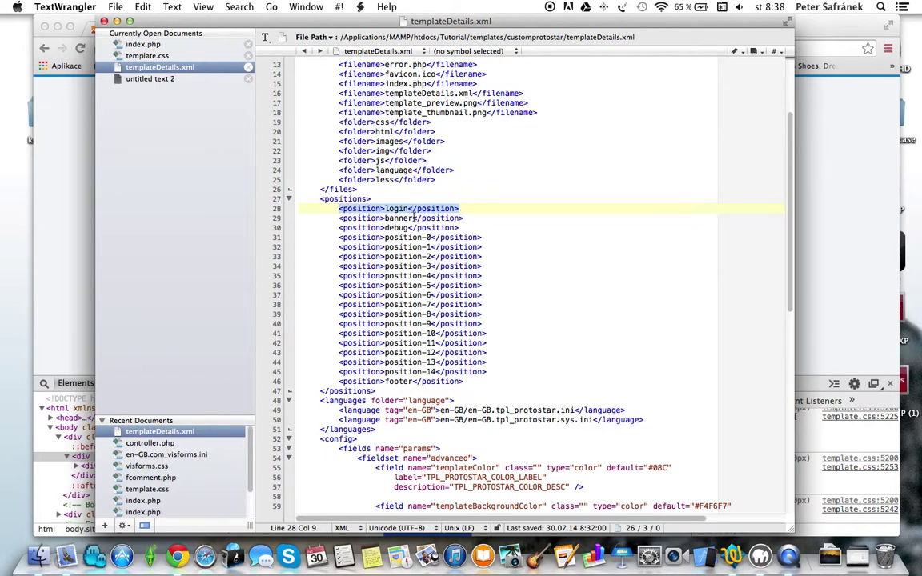
{"action": "key", "text": "Right"}
{"action": "key", "text": "Return"}
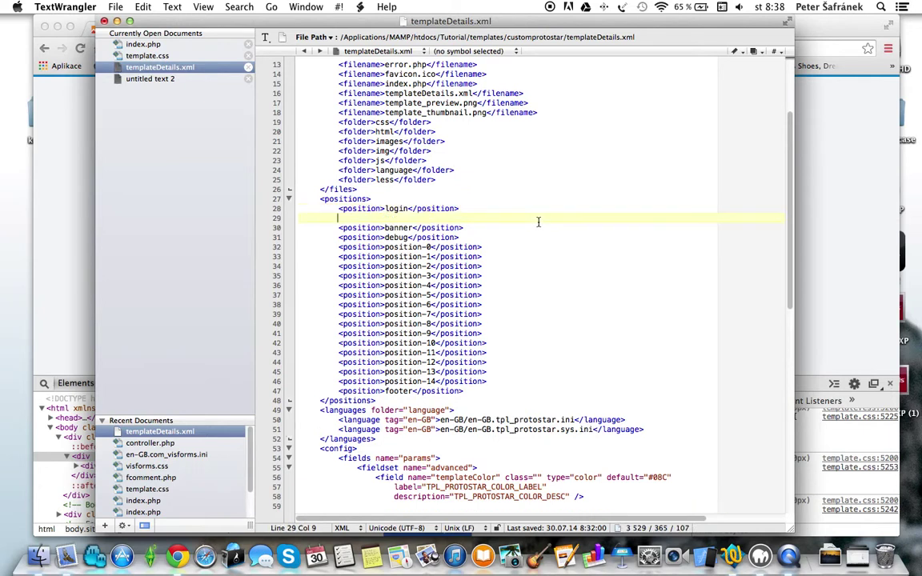
{"action": "key", "text": "super+v"}
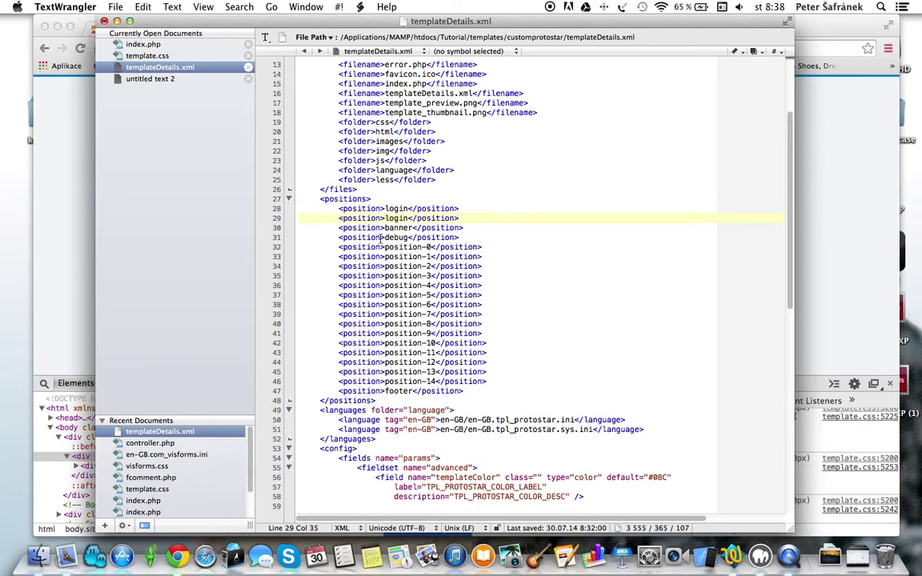
Rename the duplicated login position to 'search' and save the file.
{"action": "double_click", "coordinate": [396, 217]}
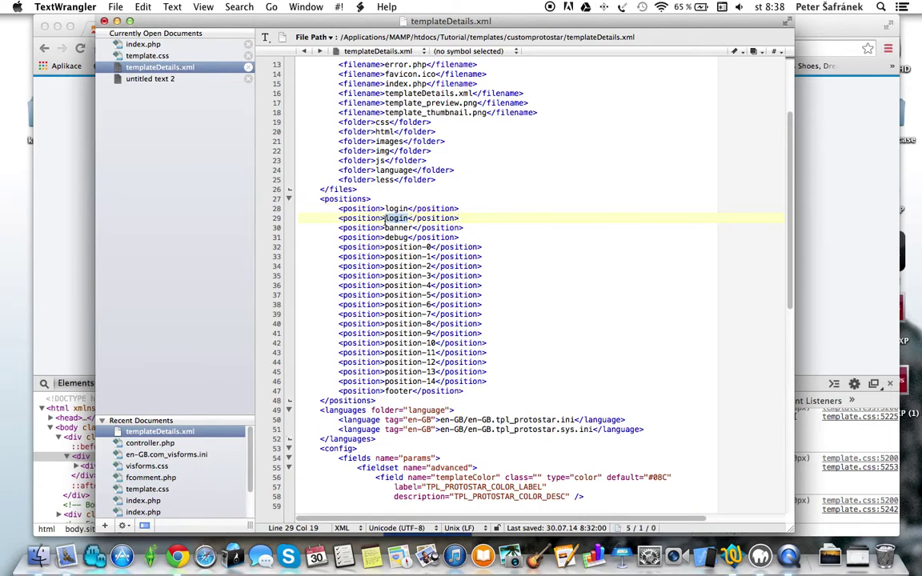
{"action": "type", "text": "search"}
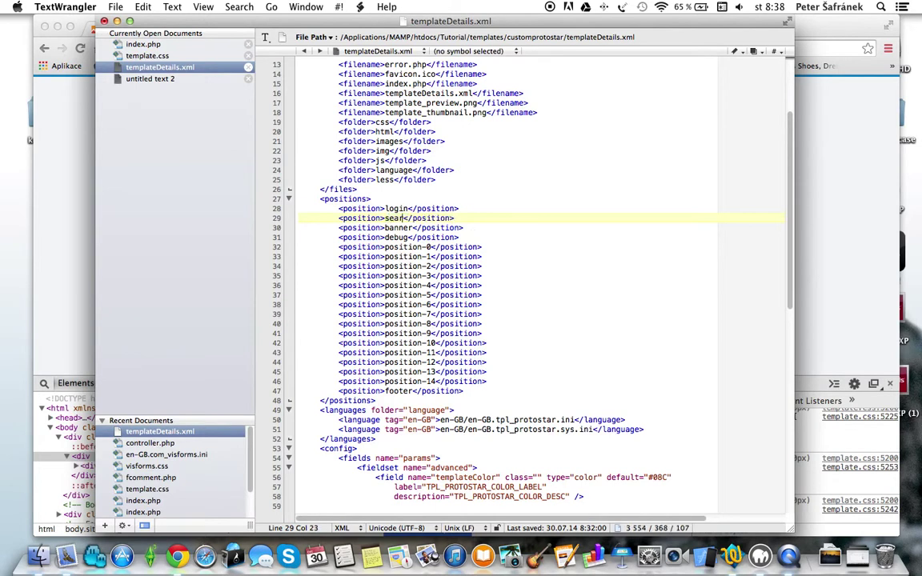
{"action": "key", "text": "super+s"}
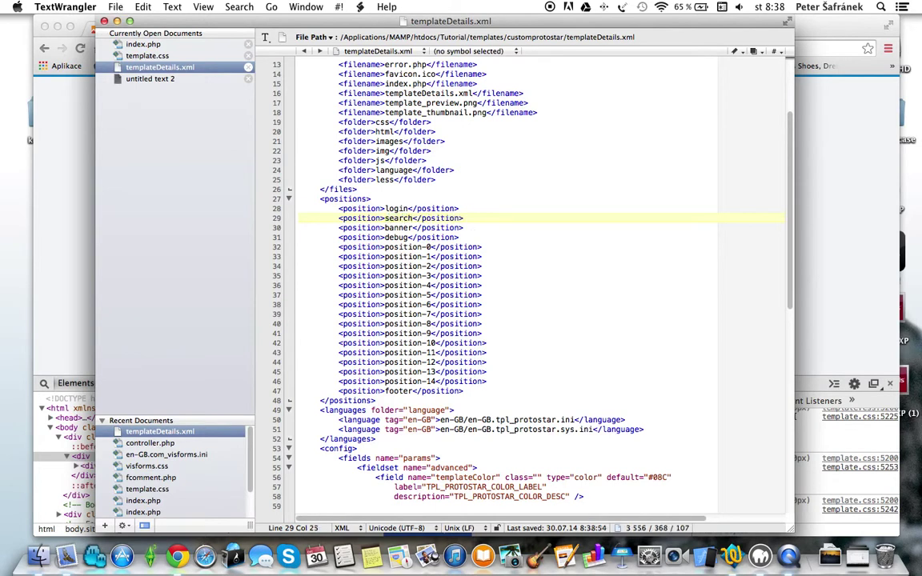
{"action": "left_click", "coordinate": [67, 246]}
Close the Search module's settings and move the Search module to the trash.
{"action": "left_click", "coordinate": [374, 29]}
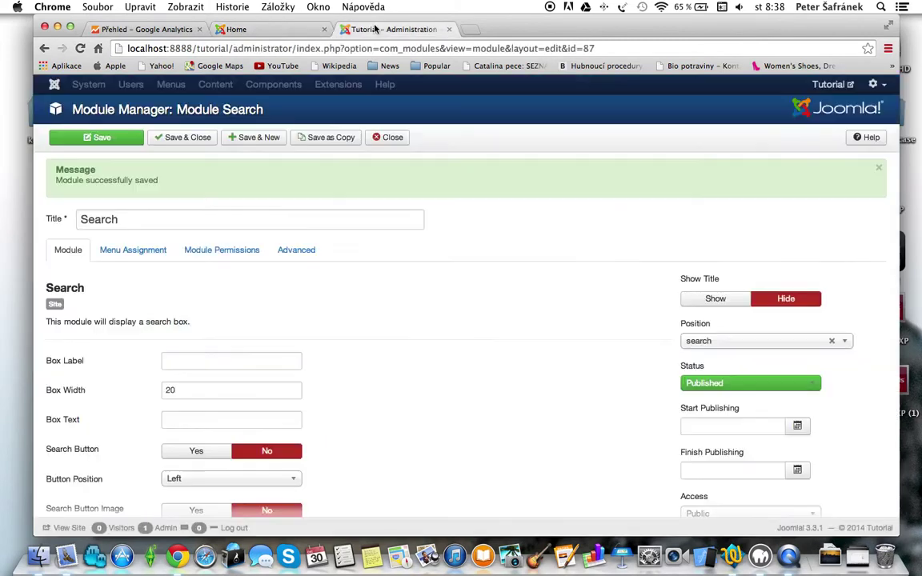
{"action": "left_click", "coordinate": [392, 138]}
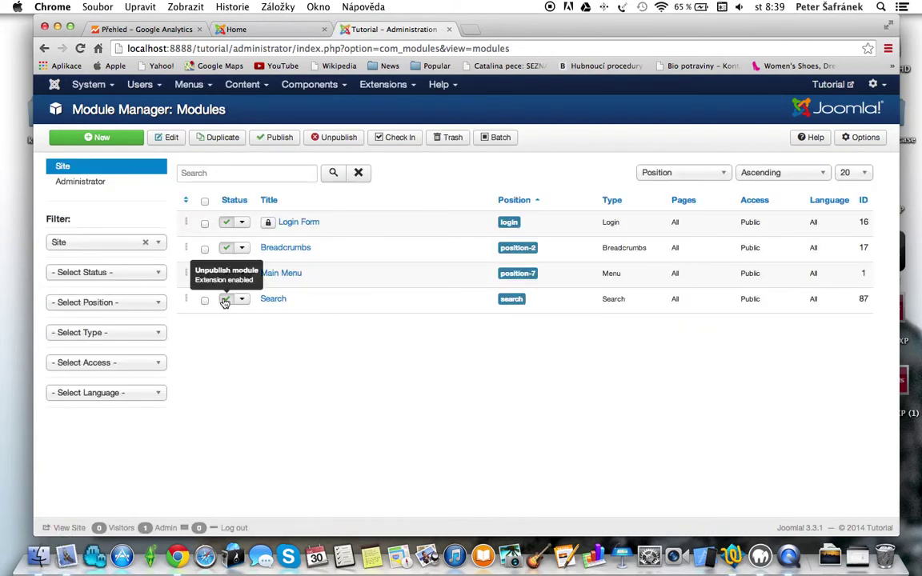
{"action": "left_click", "coordinate": [205, 300]}
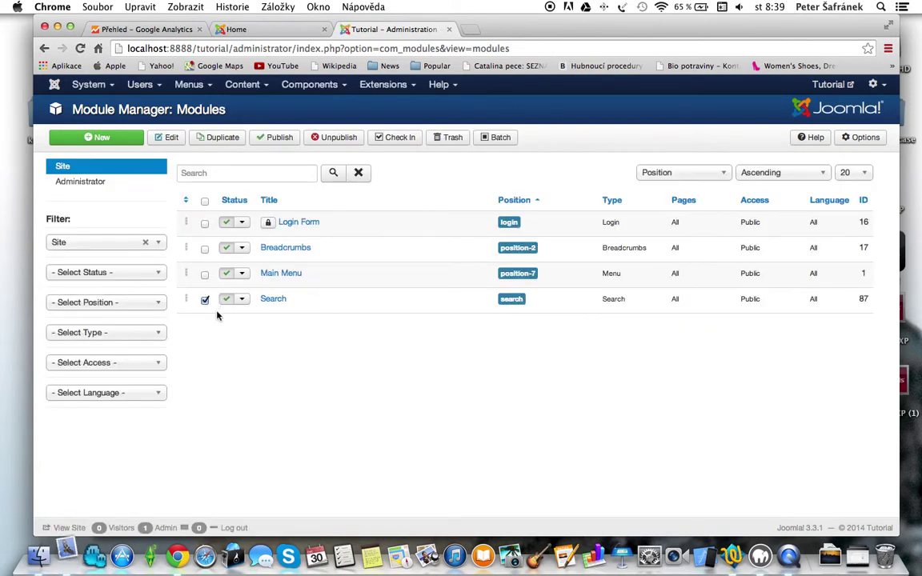
{"action": "left_click", "coordinate": [452, 140]}
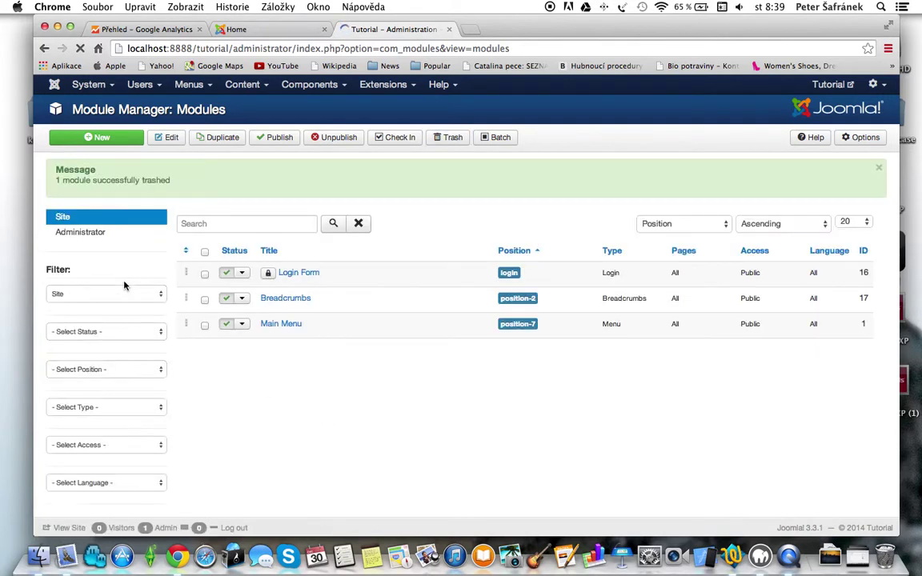
Permanently delete the trashed Search module and reset the Status filter to show all modules.
{"action": "left_click", "coordinate": [152, 333]}
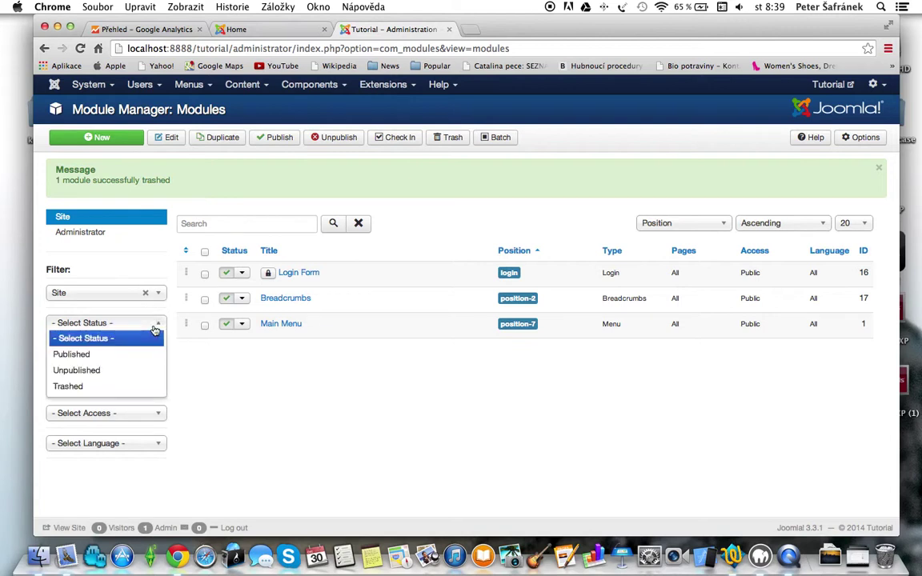
{"action": "left_click", "coordinate": [100, 387]}
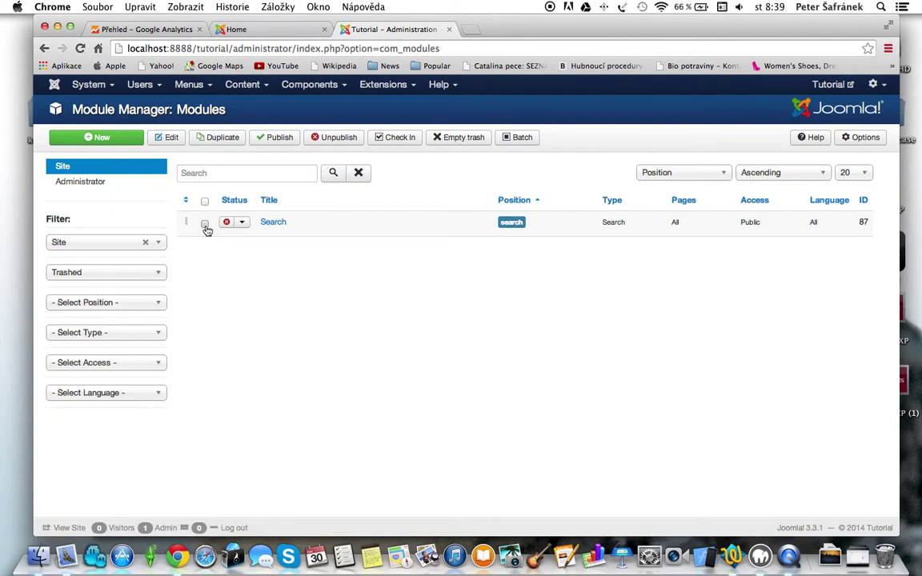
{"action": "left_click", "coordinate": [205, 226]}
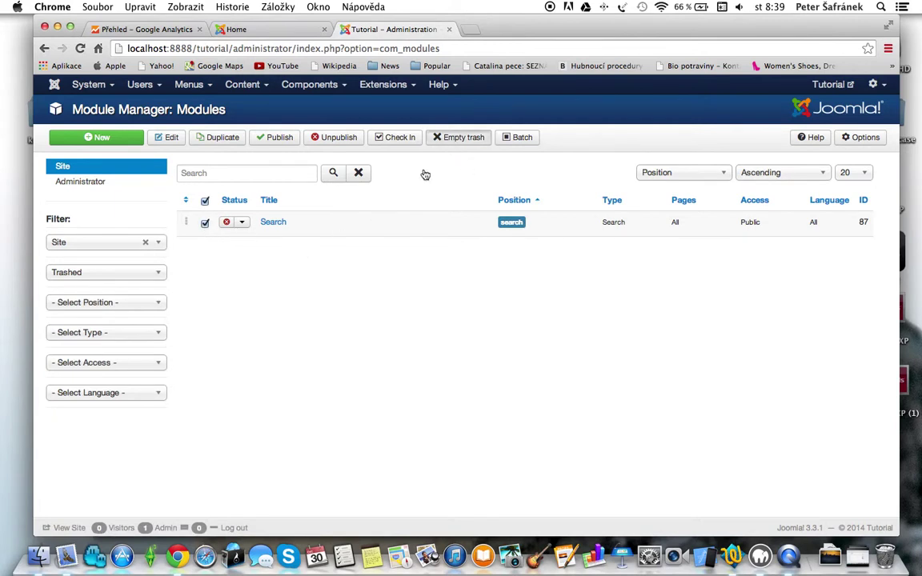
{"action": "left_click", "coordinate": [459, 137]}
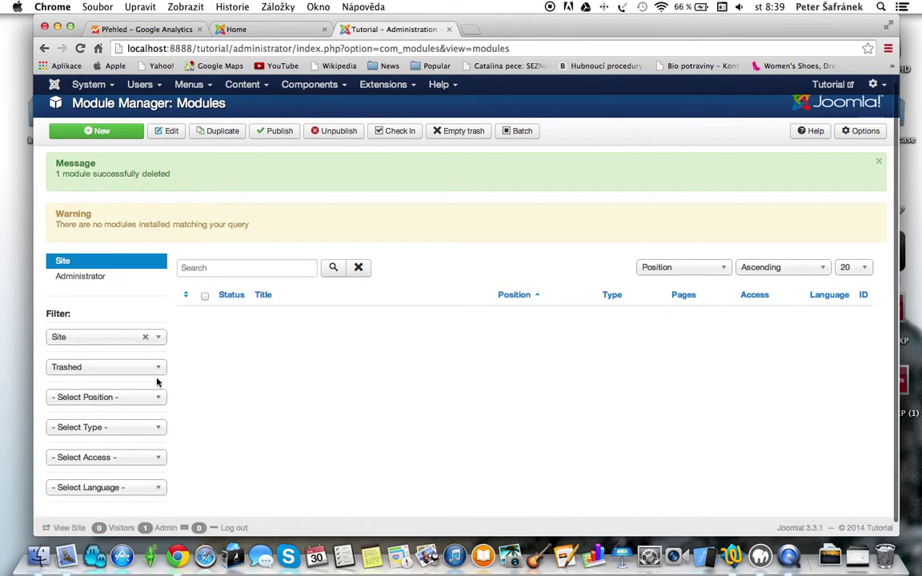
{"action": "left_click", "coordinate": [134, 367]}
{"action": "left_click", "coordinate": [136, 383]}
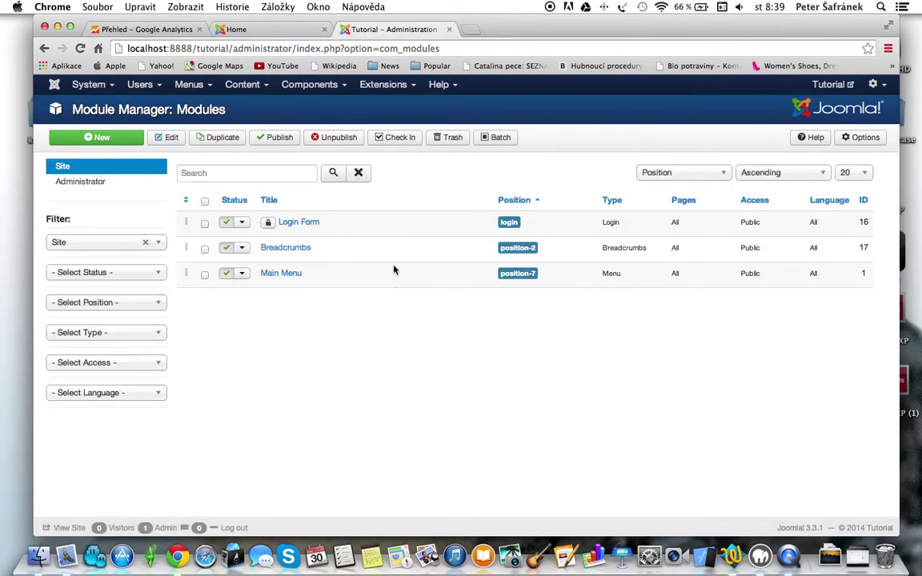
{"action": "left_click", "coordinate": [99, 139]}
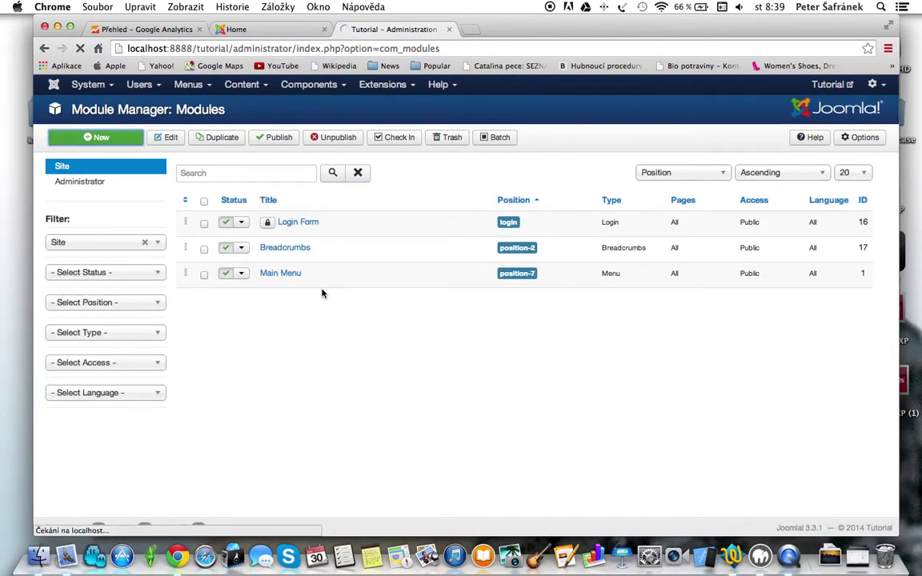
Choose Search as the new site module's type.
{"action": "scroll", "coordinate": [133, 242], "scroll_direction": "down", "scroll_amount": 1}
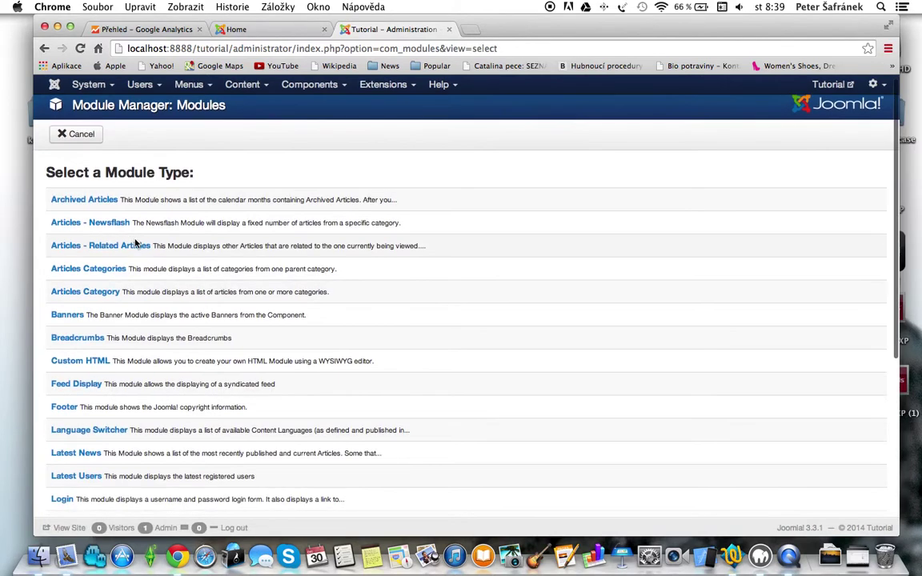
{"action": "scroll", "coordinate": [136, 241], "scroll_direction": "down", "scroll_amount": 3}
{"action": "scroll", "coordinate": [137, 241], "scroll_direction": "down", "scroll_amount": 1}
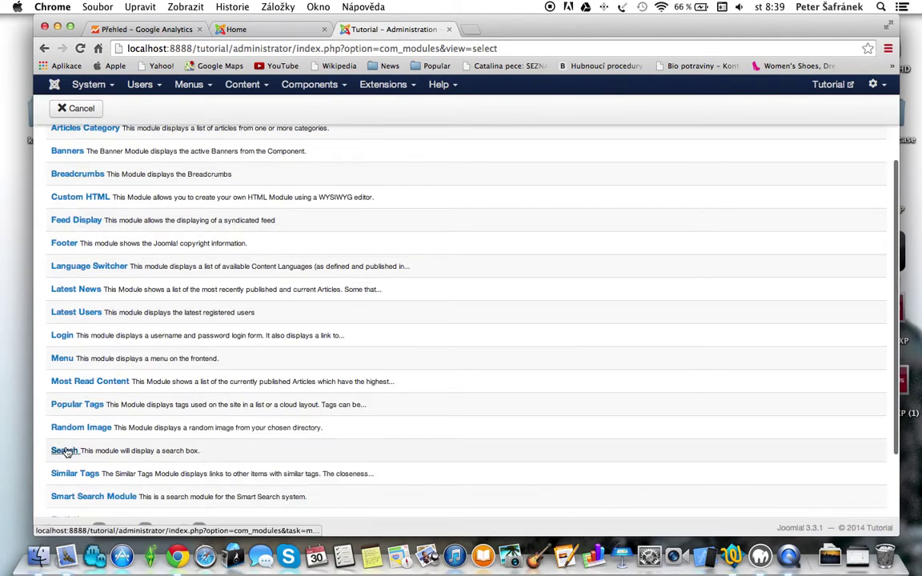
{"action": "left_click", "coordinate": [150, 453]}
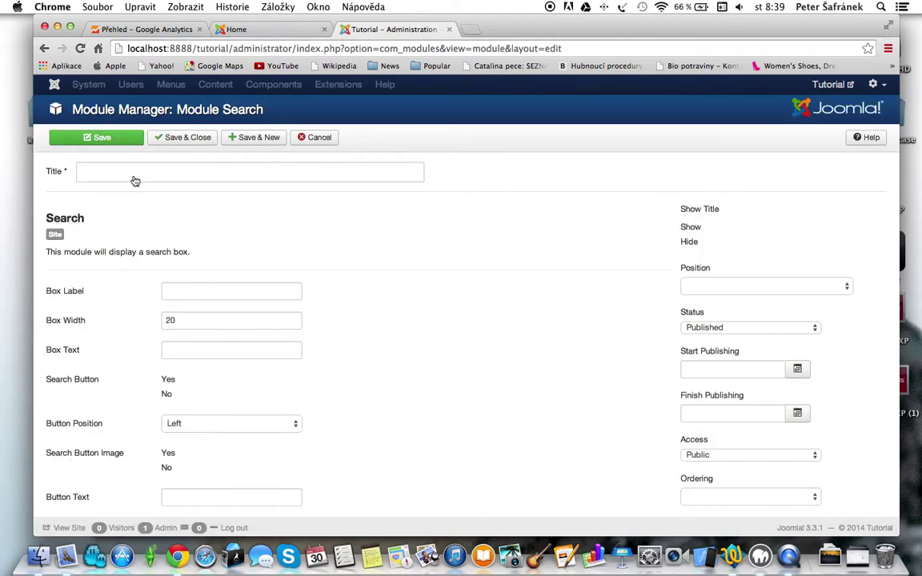
Title the module 'Search', hide its title, assign the search position, and save.
{"action": "left_click", "coordinate": [144, 170]}
{"action": "type", "text": "Se"}
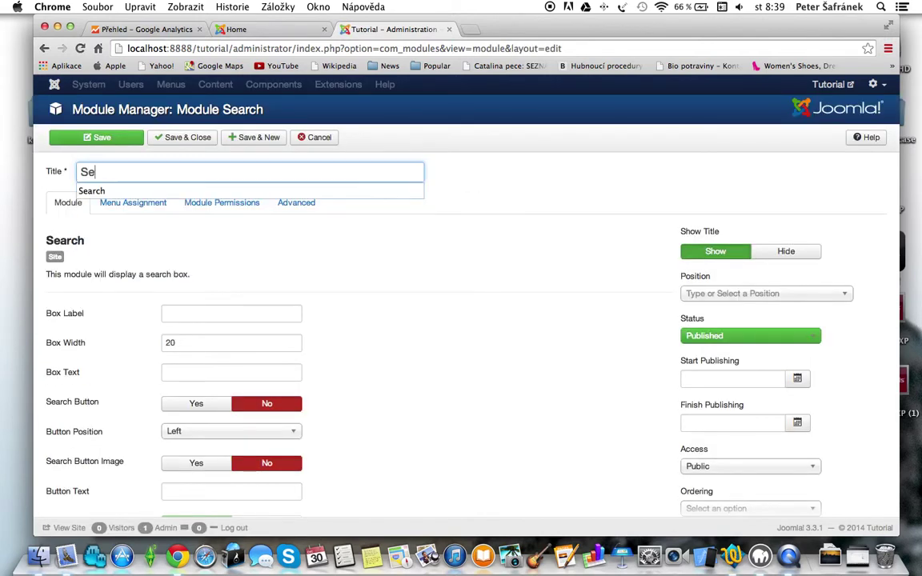
{"action": "type", "text": "arch"}
{"action": "left_click", "coordinate": [520, 174]}
{"action": "left_click", "coordinate": [786, 251]}
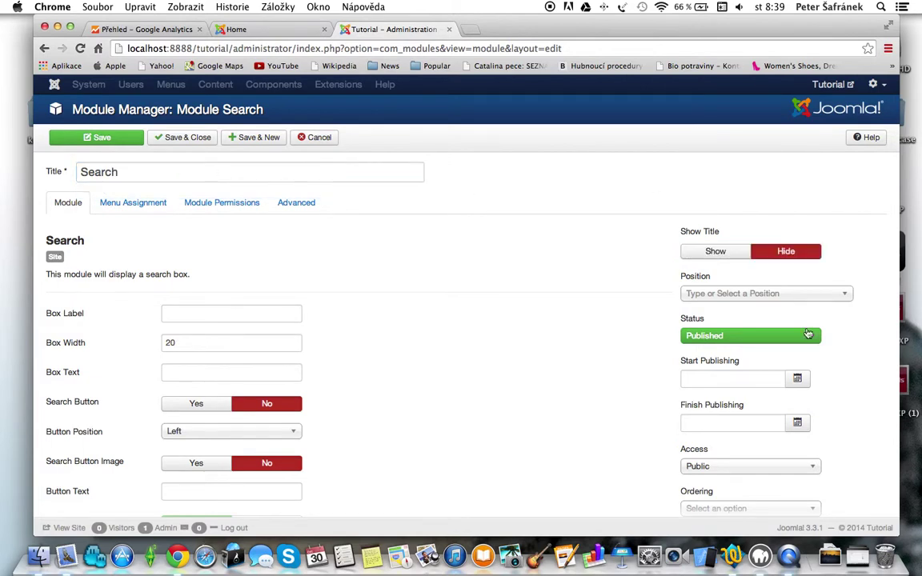
{"action": "left_click", "coordinate": [818, 293]}
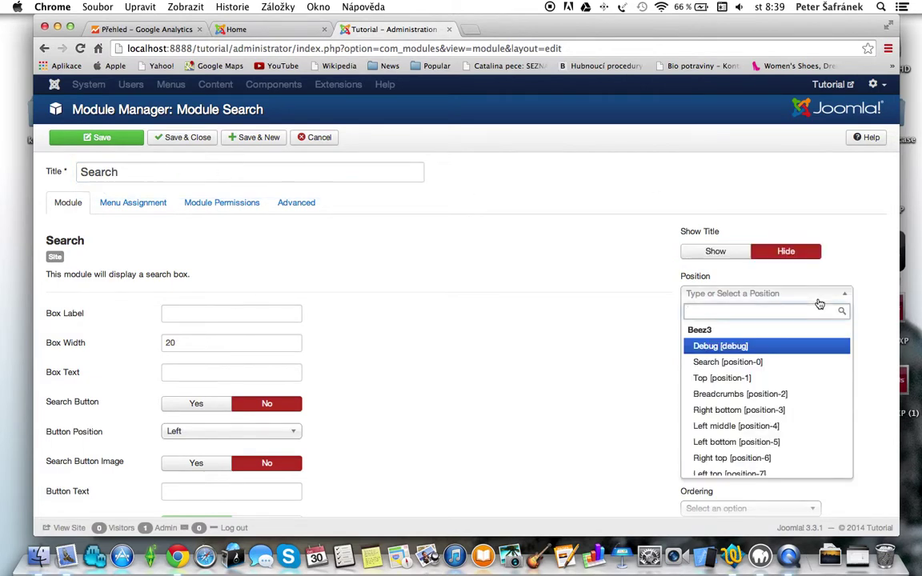
{"action": "type", "text": "custom"}
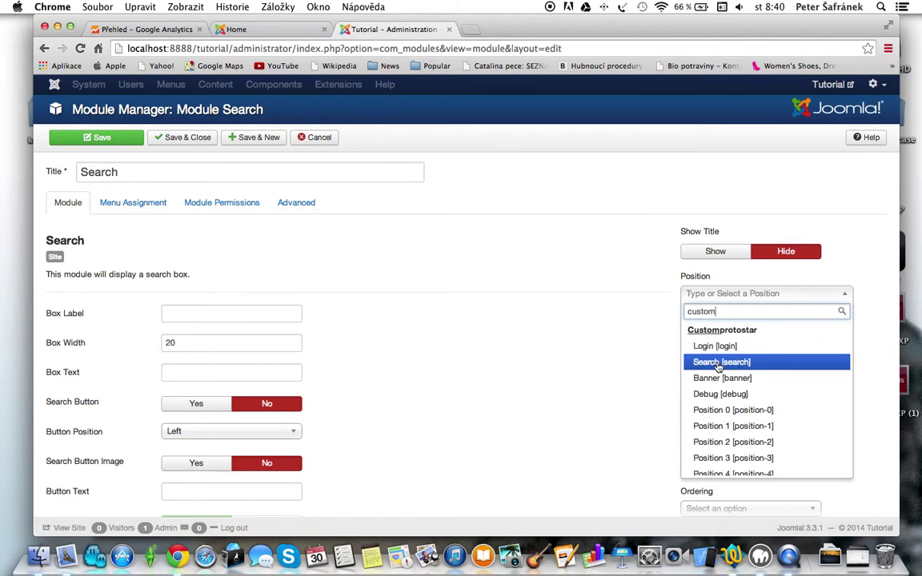
{"action": "left_click", "coordinate": [740, 367]}
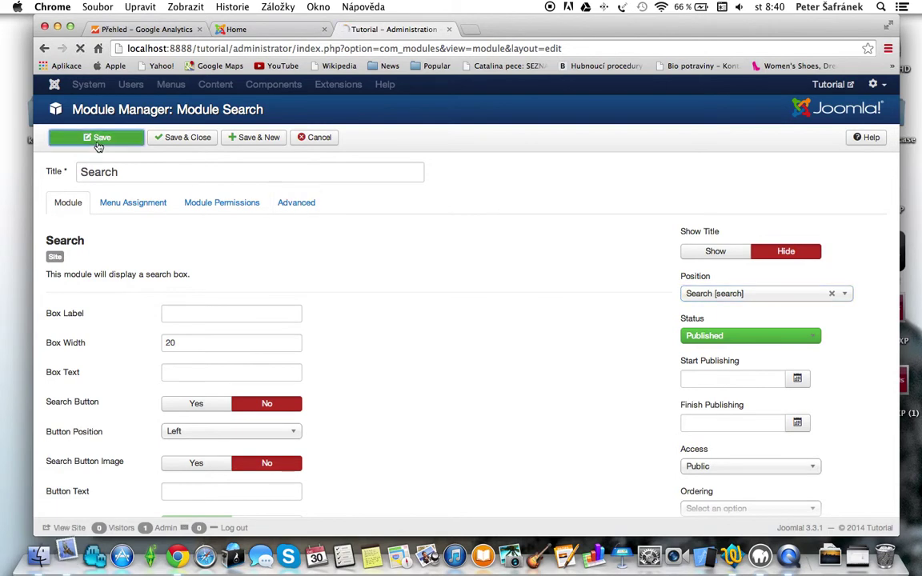
{"action": "left_click", "coordinate": [88, 133]}
{"action": "left_click", "coordinate": [234, 29]}
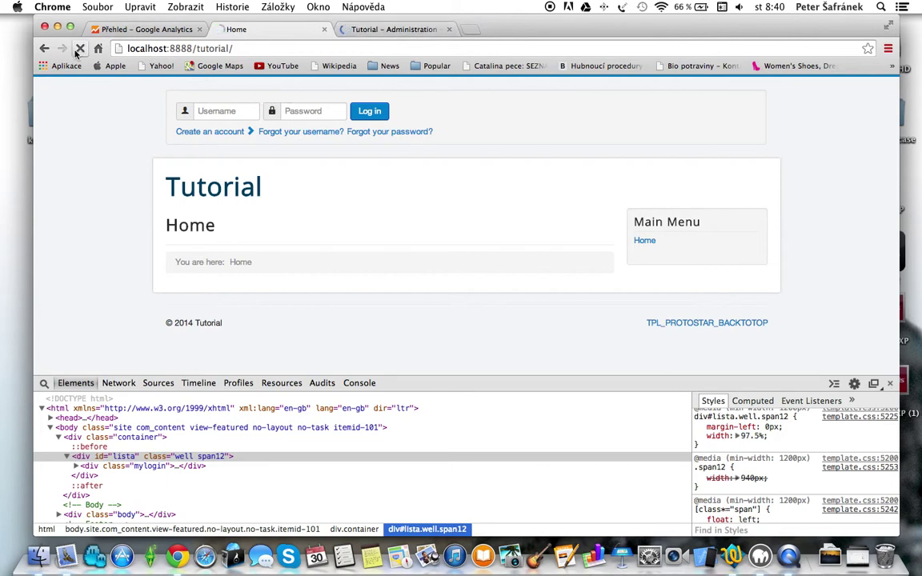
Reload the home page twice, then bring up index.php in TextWrangler.
{"action": "left_click", "coordinate": [79, 48]}
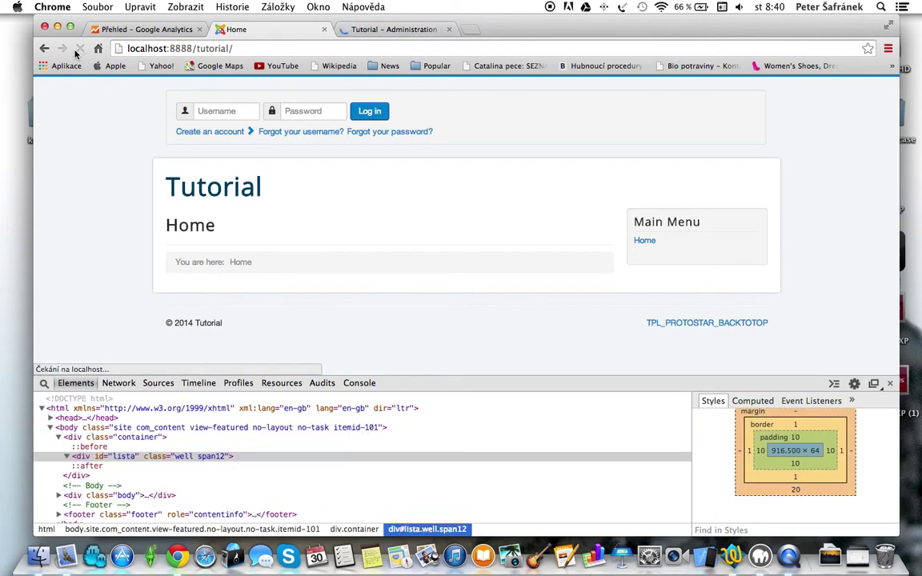
{"action": "left_click", "coordinate": [79, 48]}
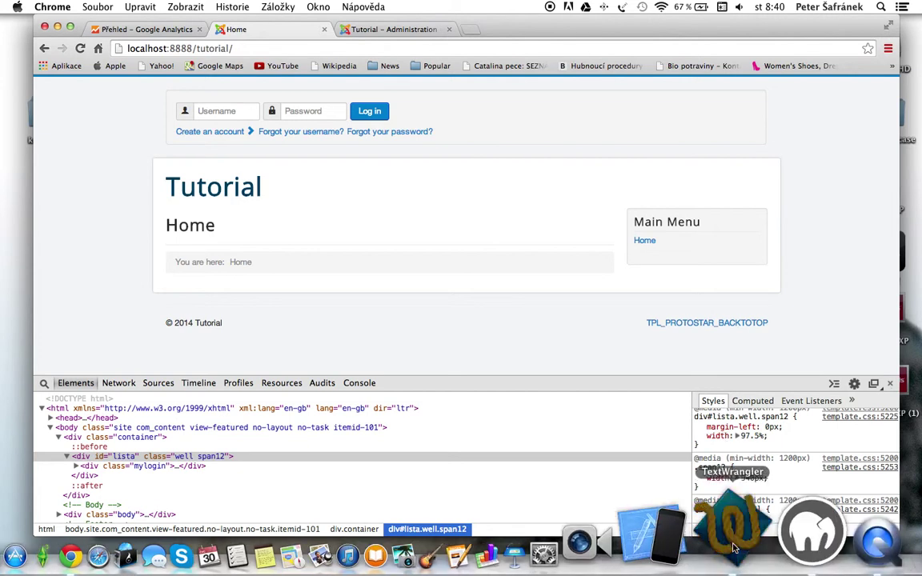
{"action": "left_click", "coordinate": [732, 555]}
{"action": "left_click", "coordinate": [144, 45]}
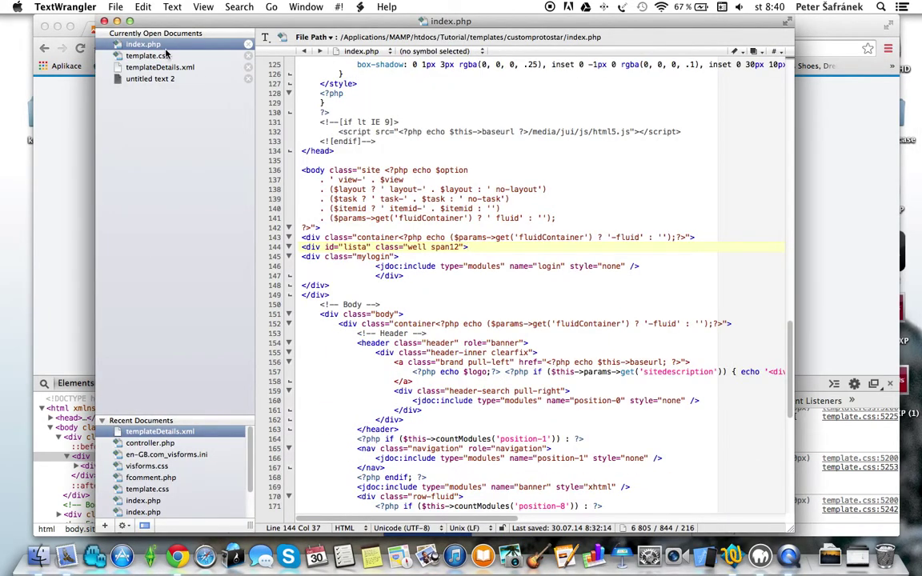
Copy the search div snippet from the scratch document and paste it below the lista div in index.php.
{"action": "left_click", "coordinate": [149, 79]}
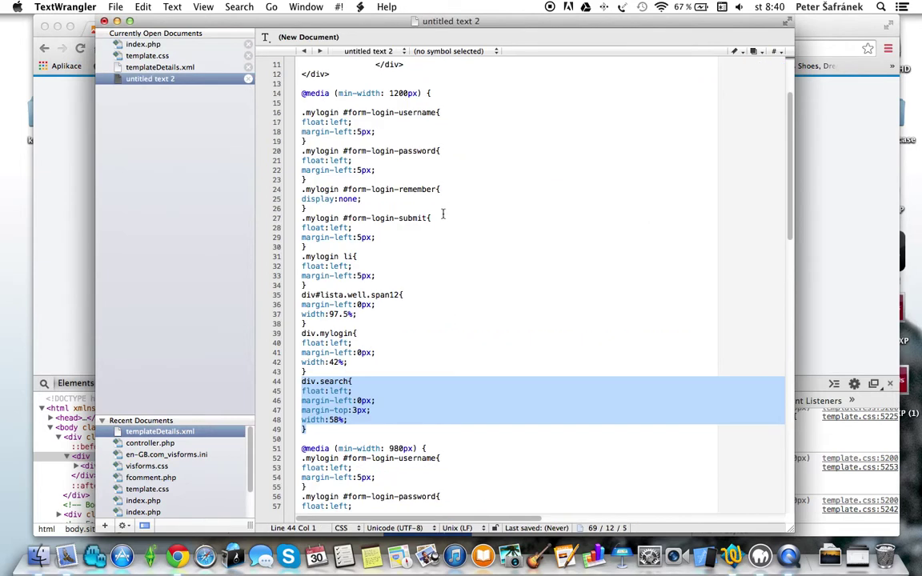
{"action": "scroll", "coordinate": [438, 227], "scroll_direction": "up", "scroll_amount": 3}
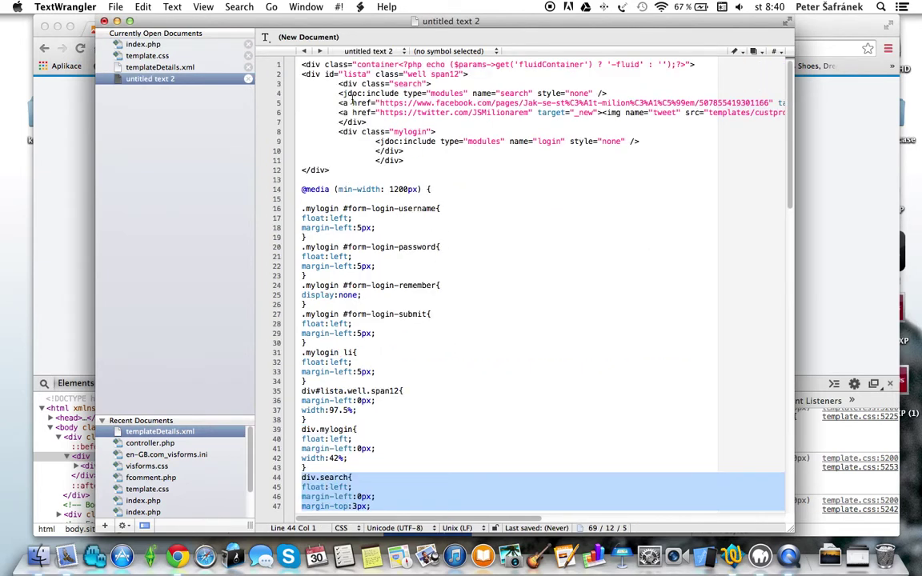
{"action": "left_click_drag", "start_coordinate": [339, 83], "coordinate": [607, 92]}
{"action": "key", "text": "super+c"}
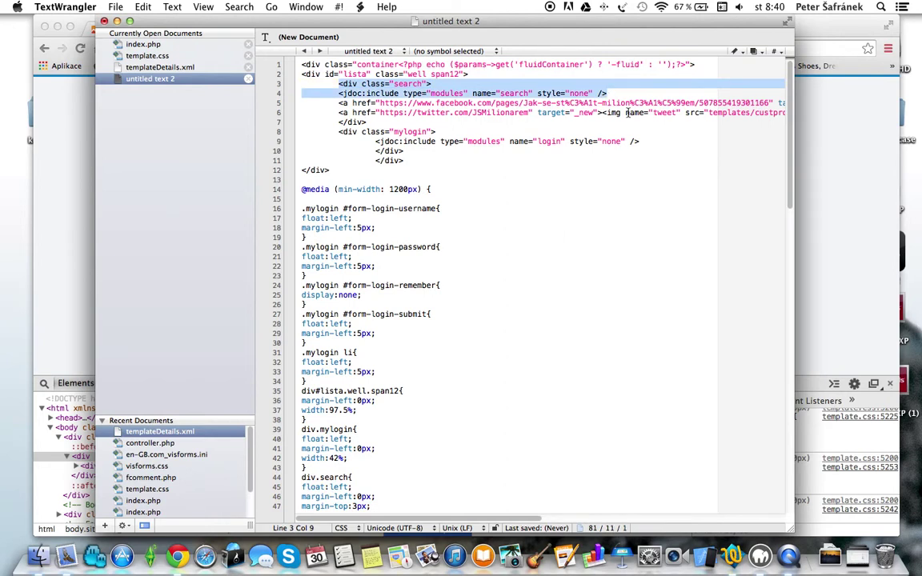
{"action": "left_click", "coordinate": [144, 45]}
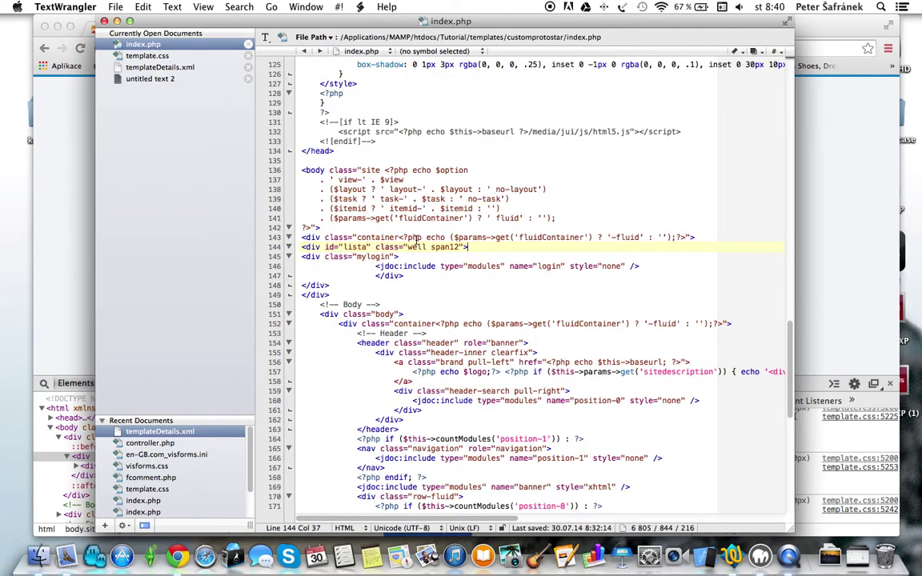
{"action": "key", "text": "Return"}
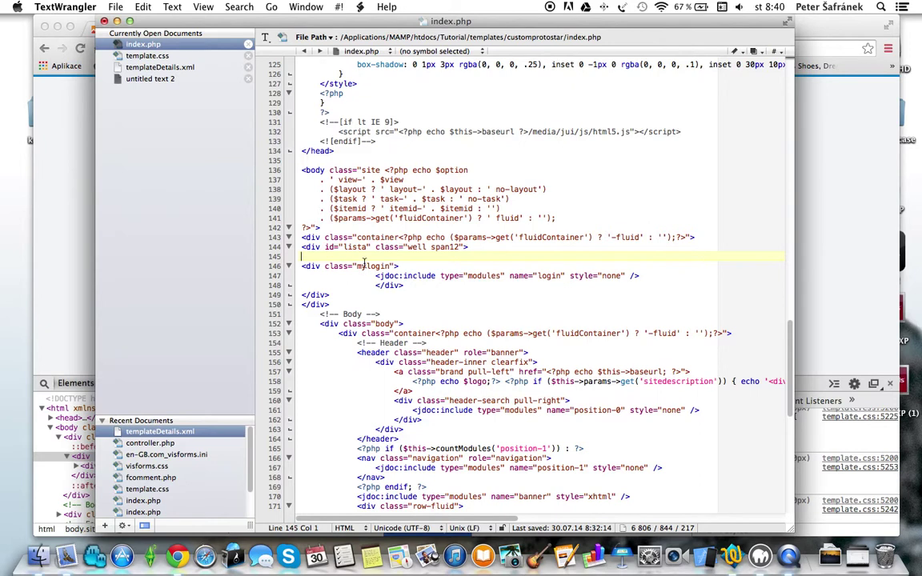
{"action": "key", "text": "super+v"}
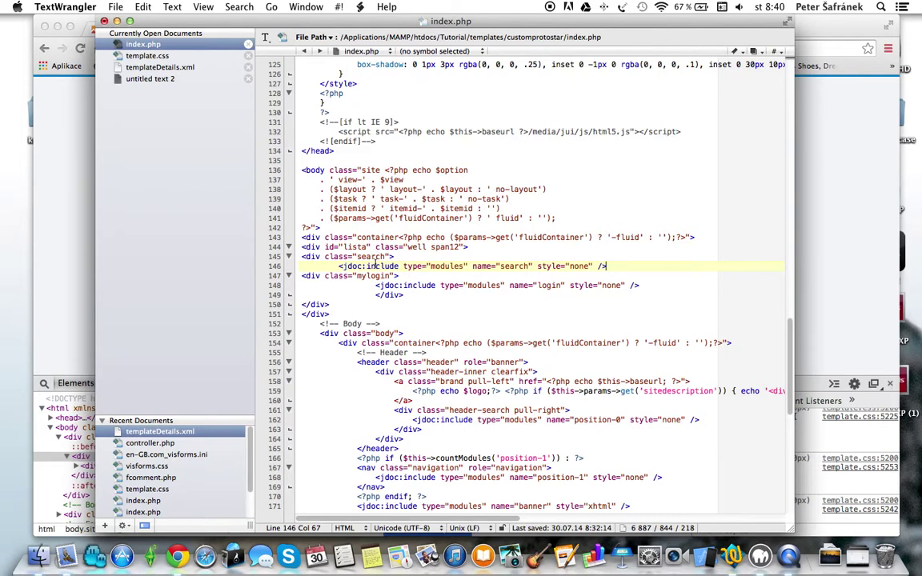
Close the search div with </div>, indent the search and mylogin lines, save, and reload the site.
{"action": "left_click", "coordinate": [508, 267]}
{"action": "key", "text": "Return"}
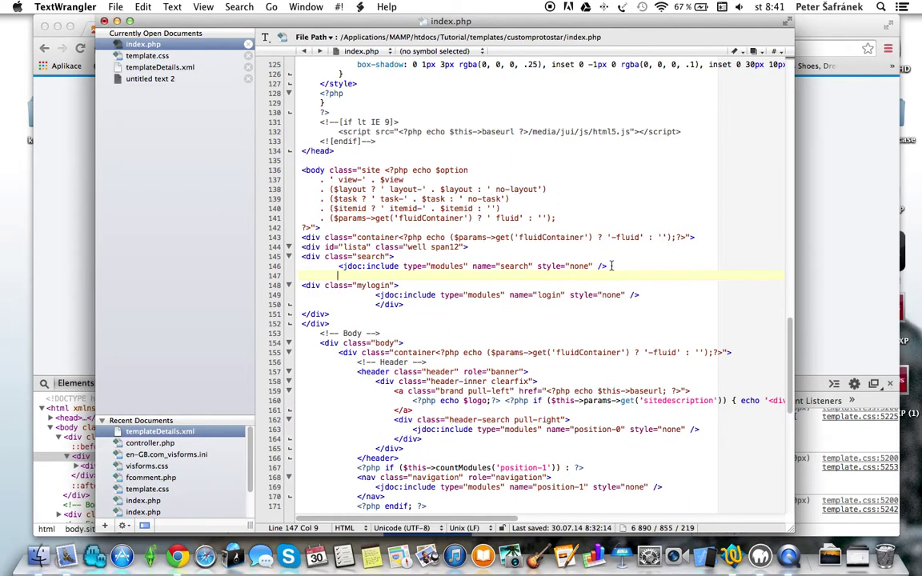
{"action": "type", "text": "<"}
{"action": "type", "text": "/div>"}
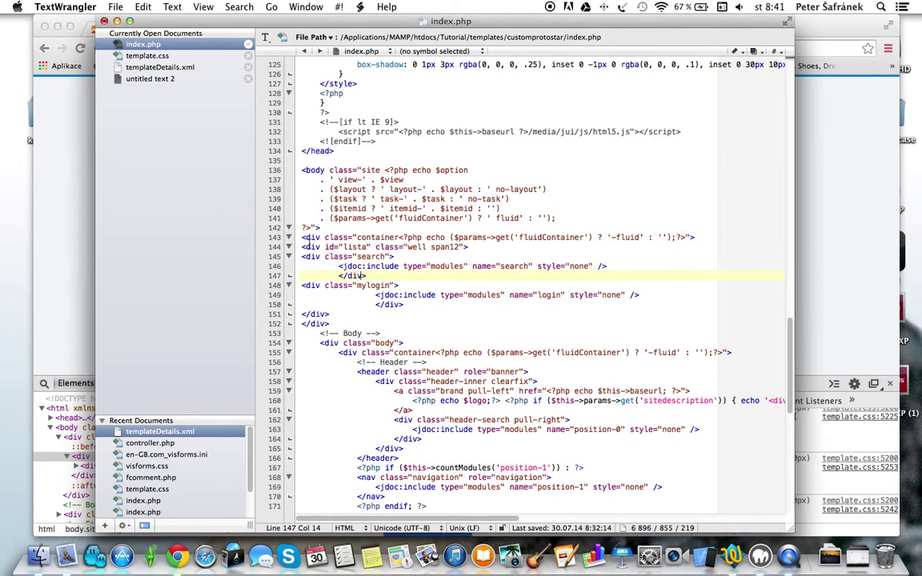
{"action": "left_click", "coordinate": [301, 256]}
{"action": "key", "text": "Tab"}
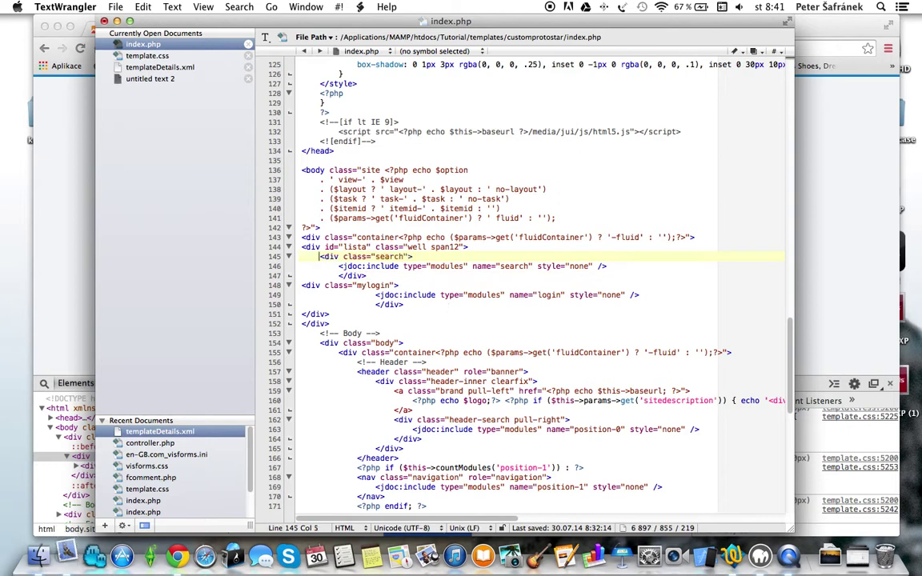
{"action": "key", "text": "Tab"}
{"action": "left_click", "coordinate": [301, 285]}
{"action": "key", "text": "Tab"}
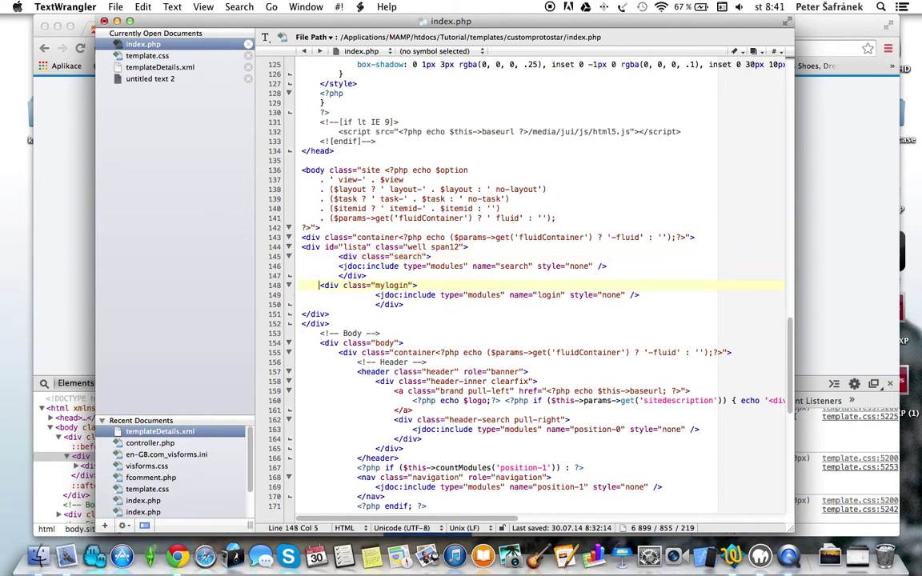
{"action": "key", "text": "Tab"}
{"action": "key", "text": "Tab"}
{"action": "key", "text": "Tab"}
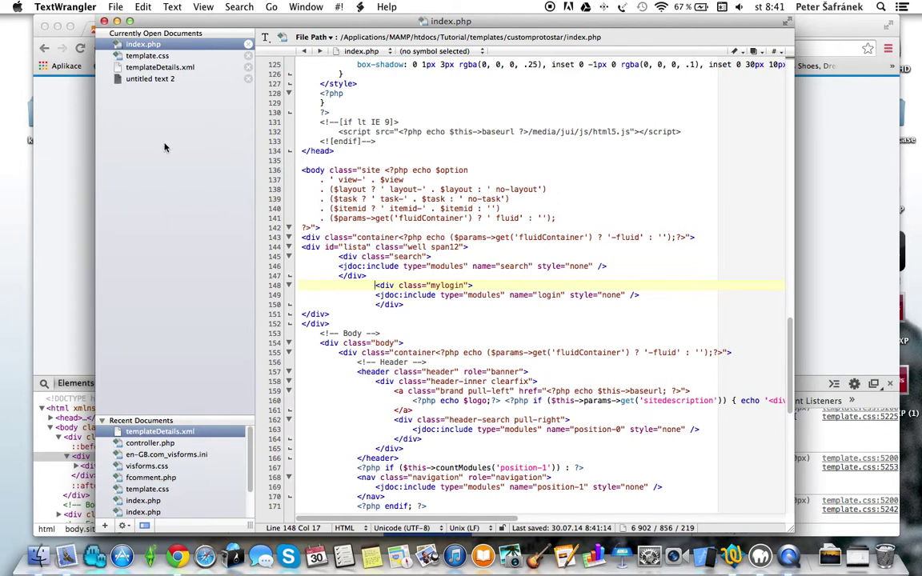
{"action": "left_click", "coordinate": [69, 143]}
{"action": "left_click", "coordinate": [80, 49]}
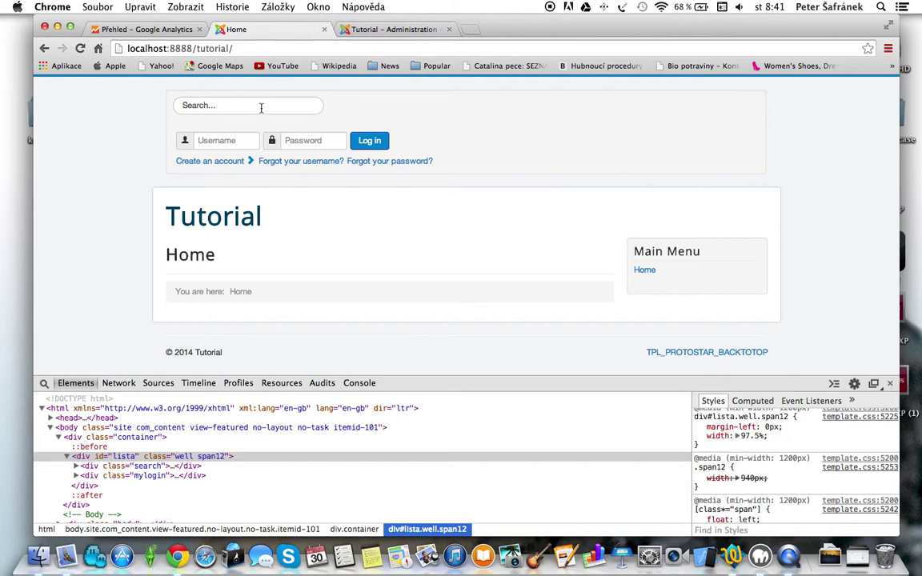
Bring TextWrangler back to the front showing index.php.
{"action": "left_click", "coordinate": [736, 560]}
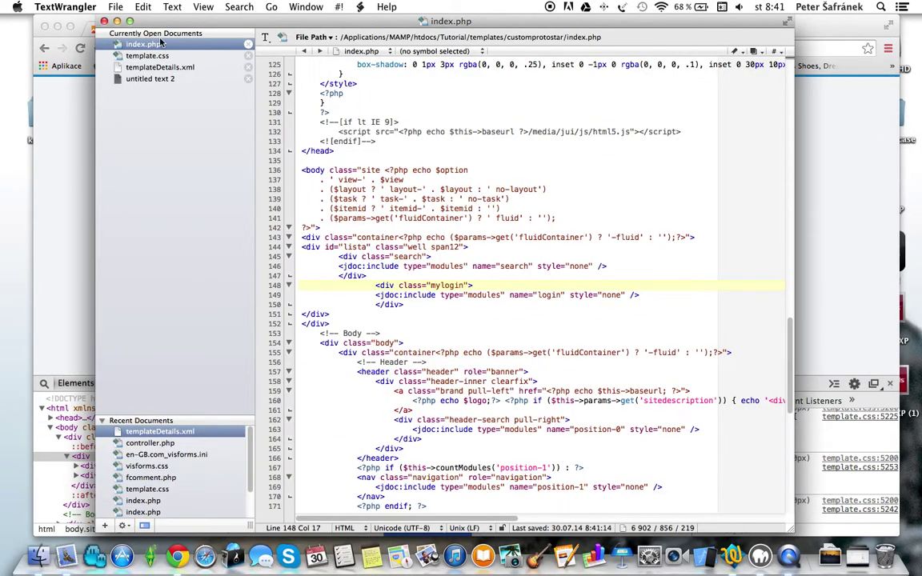
Select the div.search CSS rule in the untitled text 2 notes.
{"action": "left_click", "coordinate": [157, 80]}
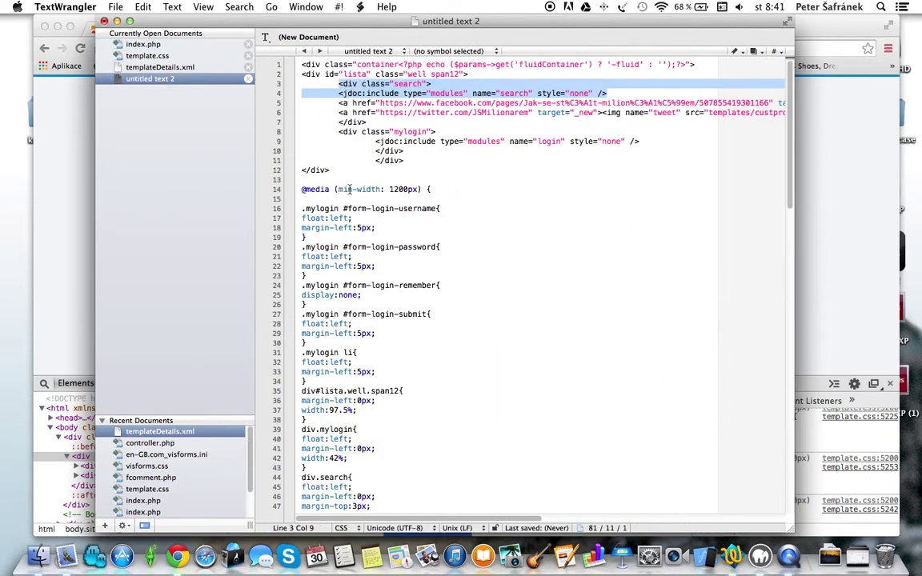
{"action": "scroll", "coordinate": [402, 220], "scroll_direction": "down", "scroll_amount": 3}
{"action": "scroll", "coordinate": [399, 212], "scroll_direction": "down", "scroll_amount": 2}
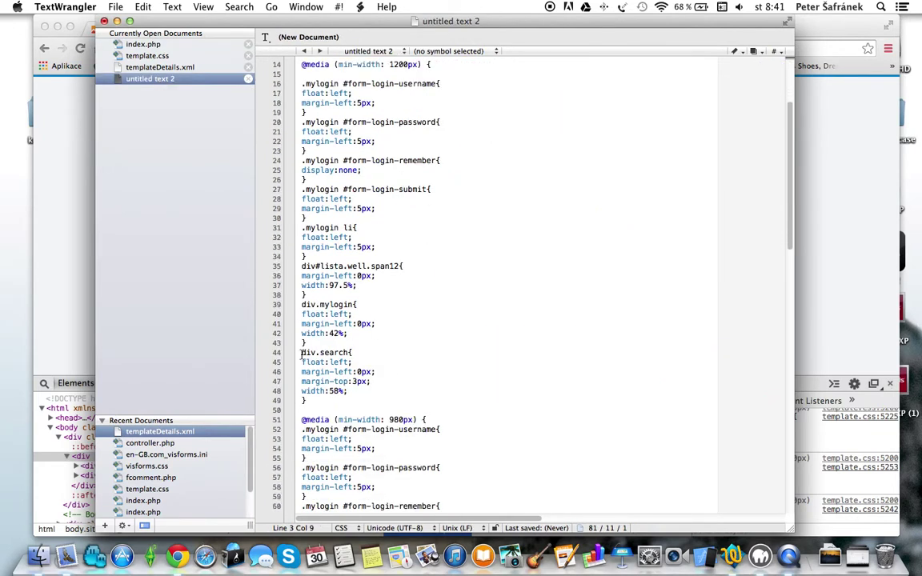
{"action": "mouse_move", "coordinate": [302, 354]}
{"action": "left_mouse_down"}
{"action": "mouse_move", "coordinate": [361, 373]}
{"action": "mouse_move", "coordinate": [352, 400]}
{"action": "left_mouse_up"}
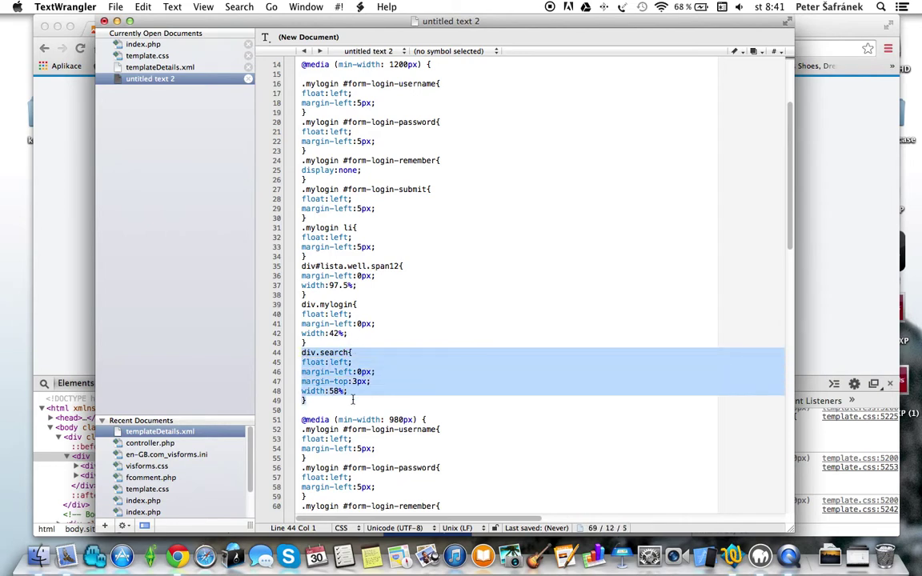
Paste the div.search rule into template.css after the div#lista.well.span12 rule, found via a mylogin search.
{"action": "left_click", "coordinate": [141, 57]}
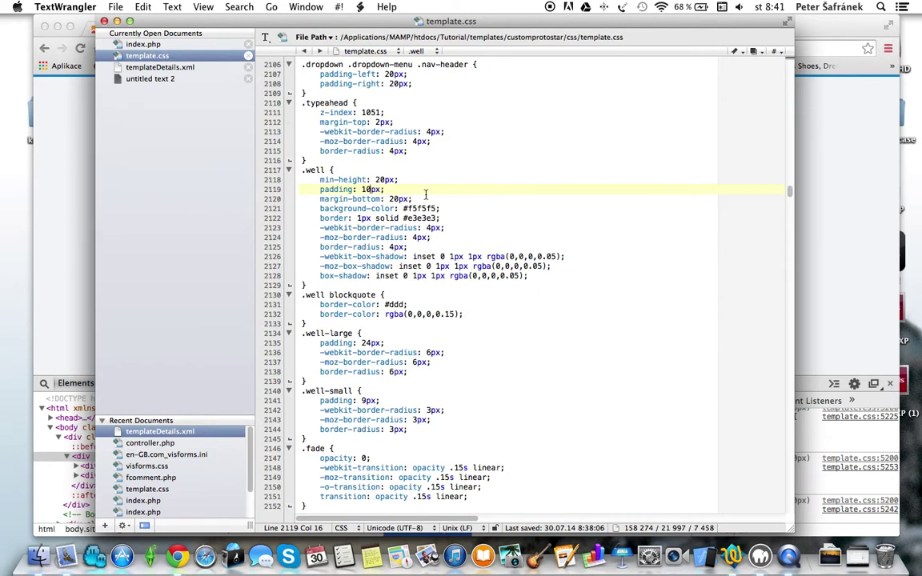
{"action": "key", "text": "super+f"}
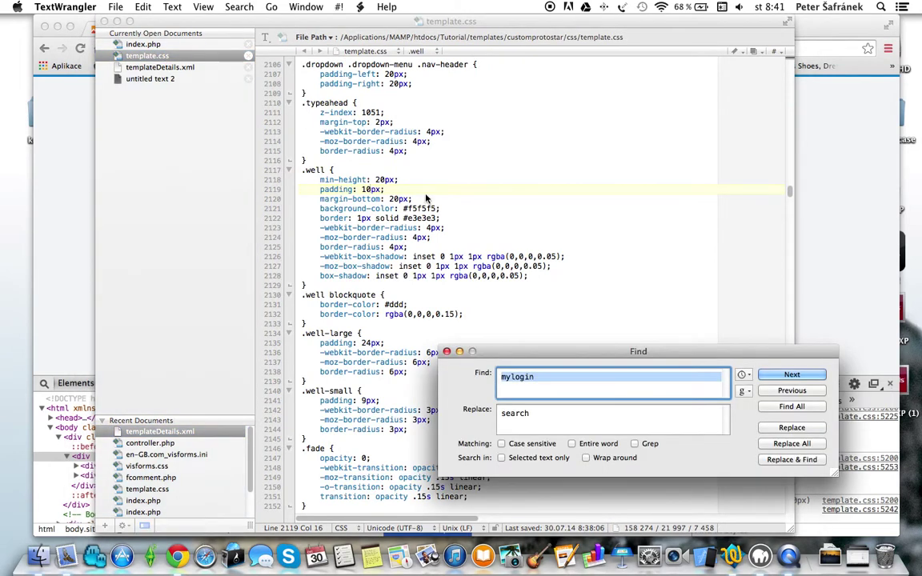
{"action": "key", "text": "Return"}
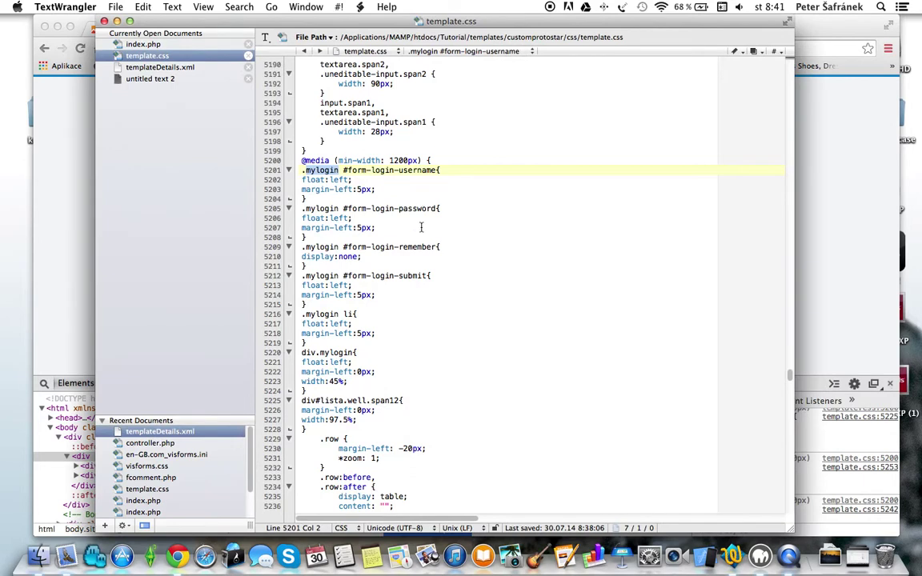
{"action": "scroll", "coordinate": [421, 224], "scroll_direction": "down", "scroll_amount": 2}
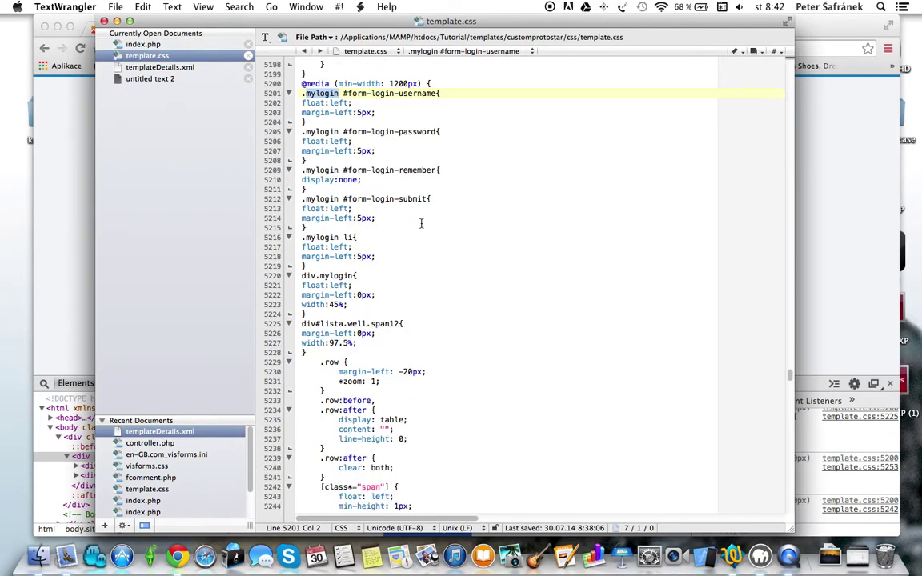
{"action": "left_click", "coordinate": [305, 352]}
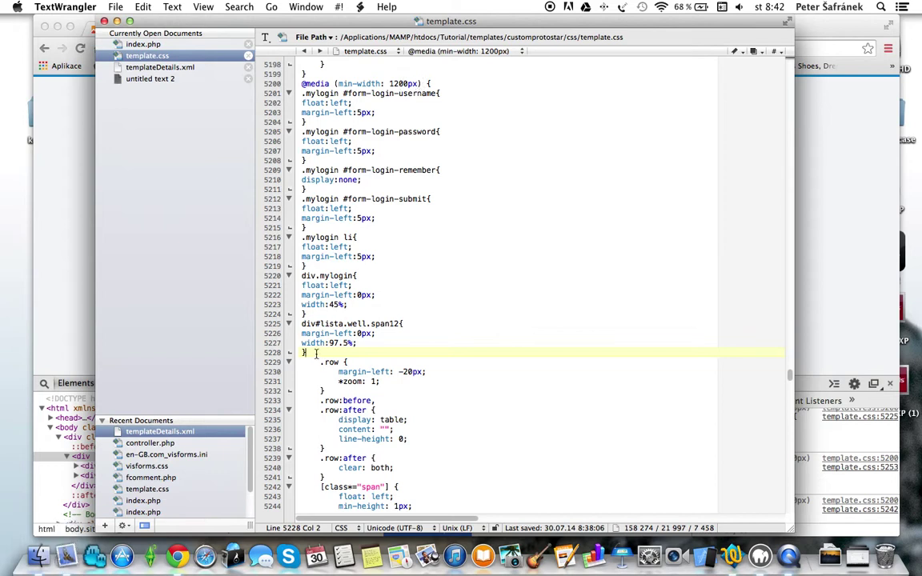
{"action": "key", "text": "Return"}
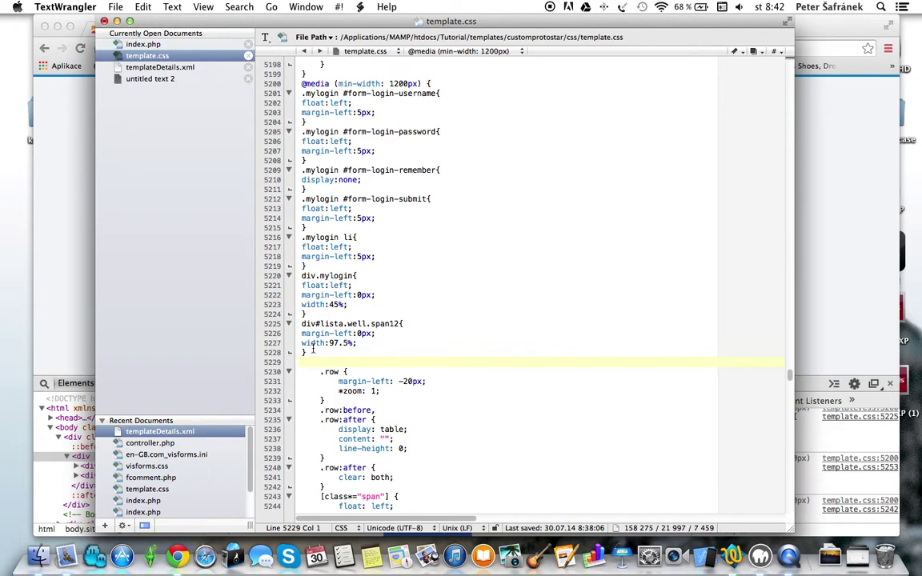
{"action": "type", "text": "div.search{ float:left; margin-left:0px; margin-top:3px; width:58%; }"}
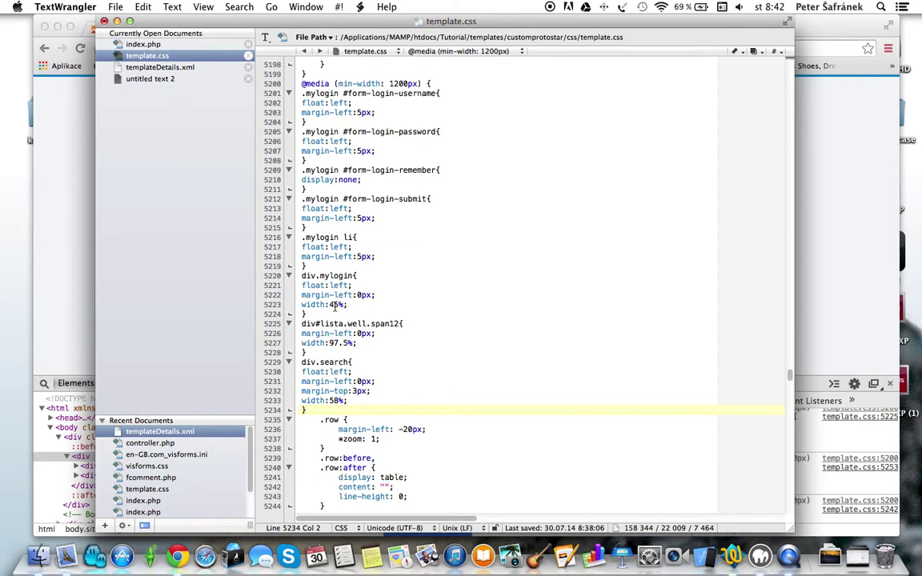
{"action": "scroll", "coordinate": [335, 305], "scroll_direction": "right", "scroll_amount": 3}
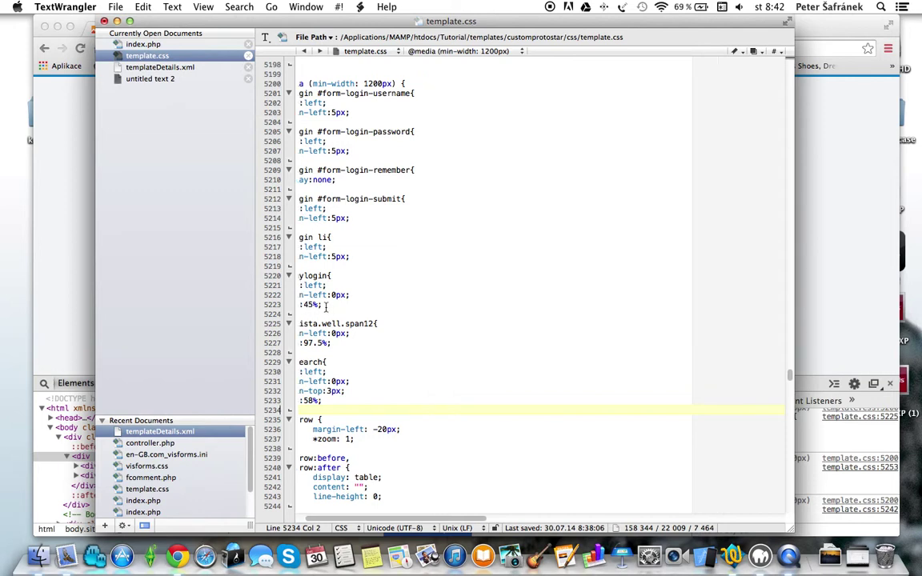
{"action": "scroll", "coordinate": [326, 306], "scroll_direction": "left", "scroll_amount": 3}
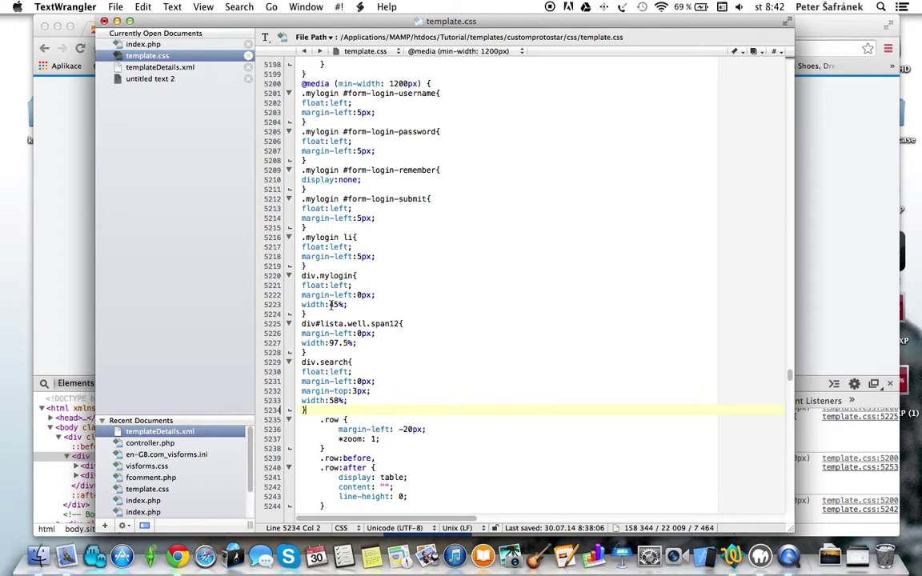
Change the div.search width from 58% to 55% and save template.css.
{"action": "left_click_drag", "start_coordinate": [301, 306], "coordinate": [346, 305]}
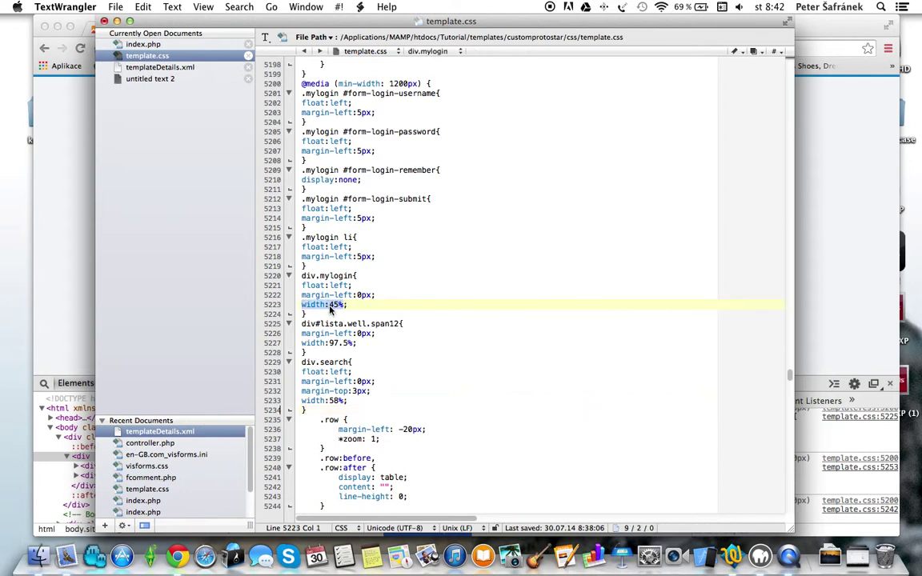
{"action": "left_click", "coordinate": [313, 402]}
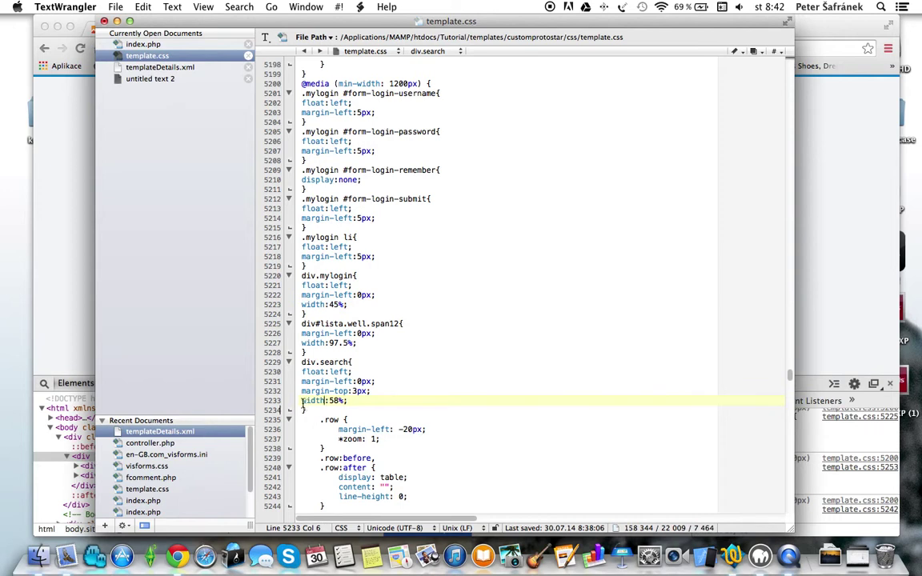
{"action": "left_click_drag", "start_coordinate": [302, 401], "coordinate": [355, 401]}
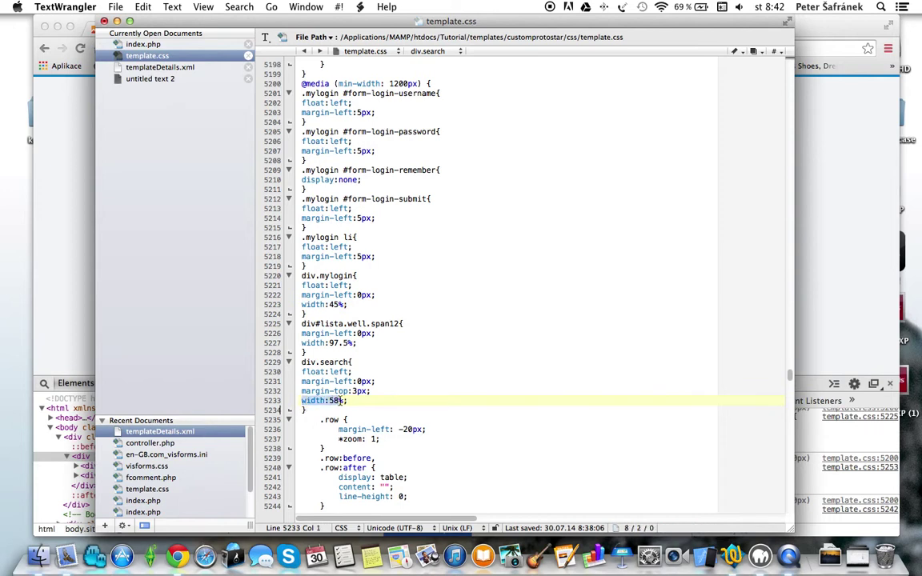
{"action": "left_click", "coordinate": [331, 401]}
{"action": "type", "text": "5"}
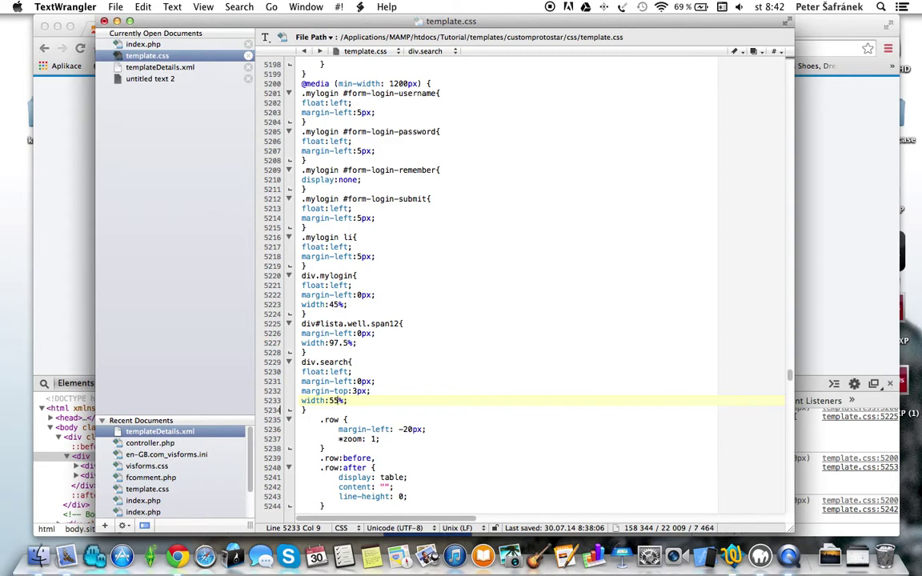
{"action": "key", "text": "super+s"}
{"action": "left_click", "coordinate": [86, 314]}
Reload the Tutorial page and close the developer tools panel.
{"action": "left_click", "coordinate": [80, 48]}
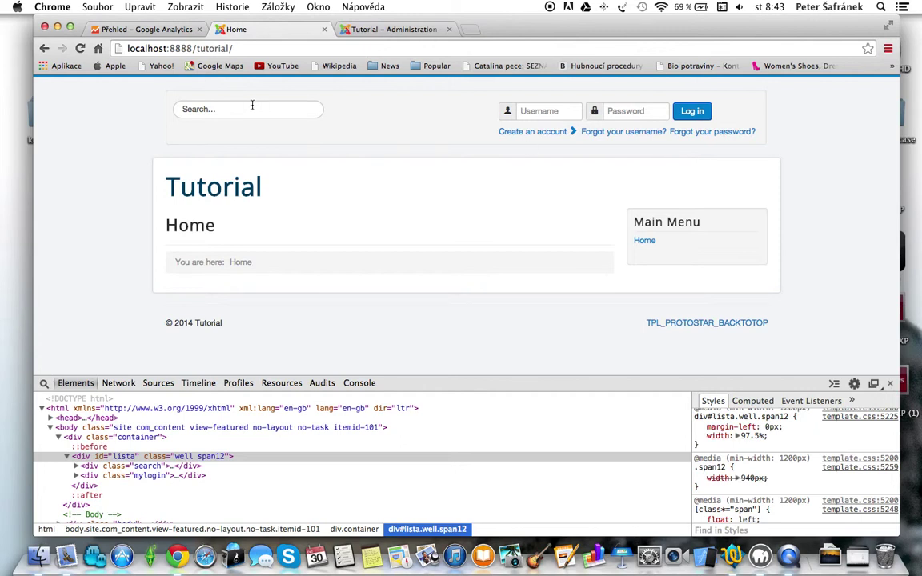
{"action": "left_click", "coordinate": [871, 385]}
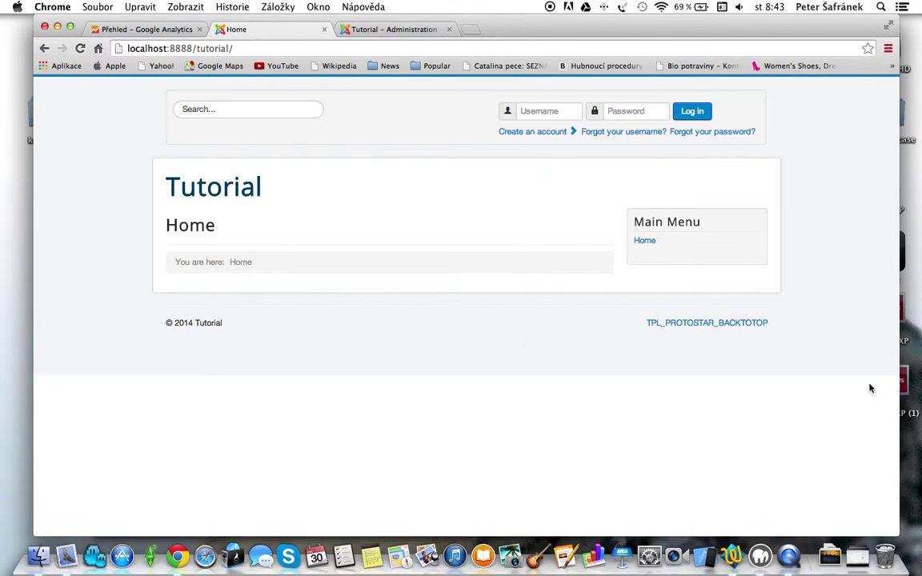